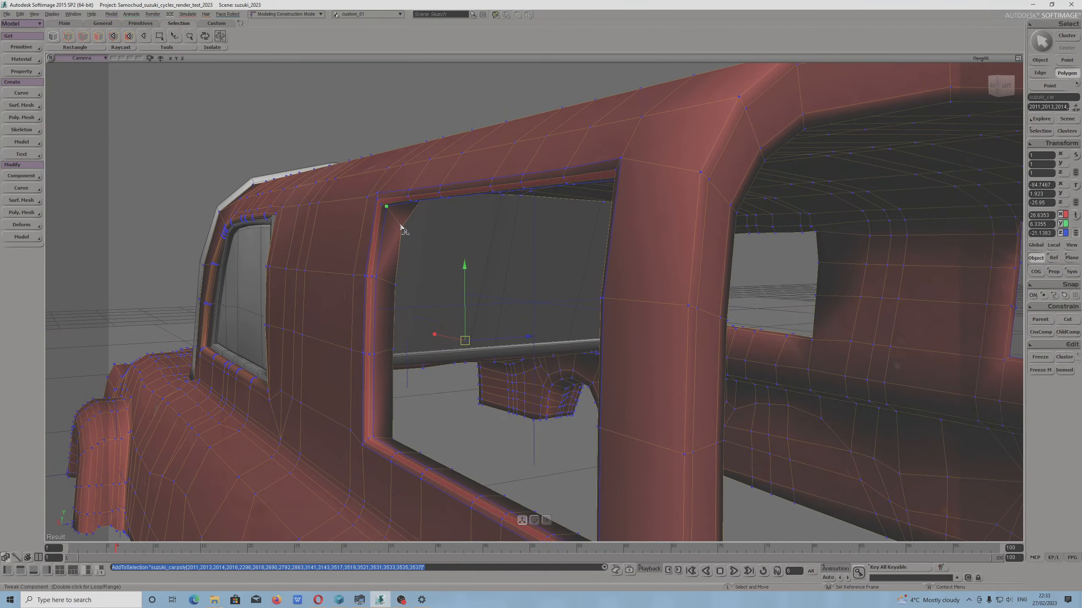
Examine the frame of the rear side window opening on the car body from several angles
{"action": "left_click_drag", "start_coordinate": [401, 229], "coordinate": [367, 210]}
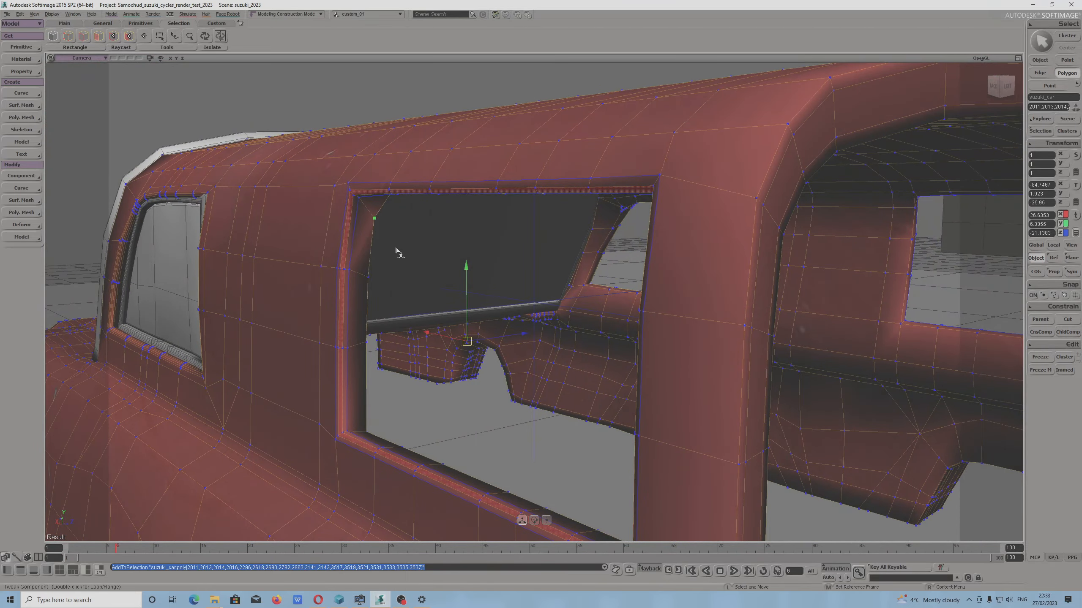
{"action": "left_click_drag", "start_coordinate": [396, 252], "coordinate": [369, 280]}
{"action": "scroll", "coordinate": [408, 298], "scroll_direction": "up", "scroll_amount": 3}
{"action": "scroll", "coordinate": [408, 294], "scroll_direction": "down", "scroll_amount": 3}
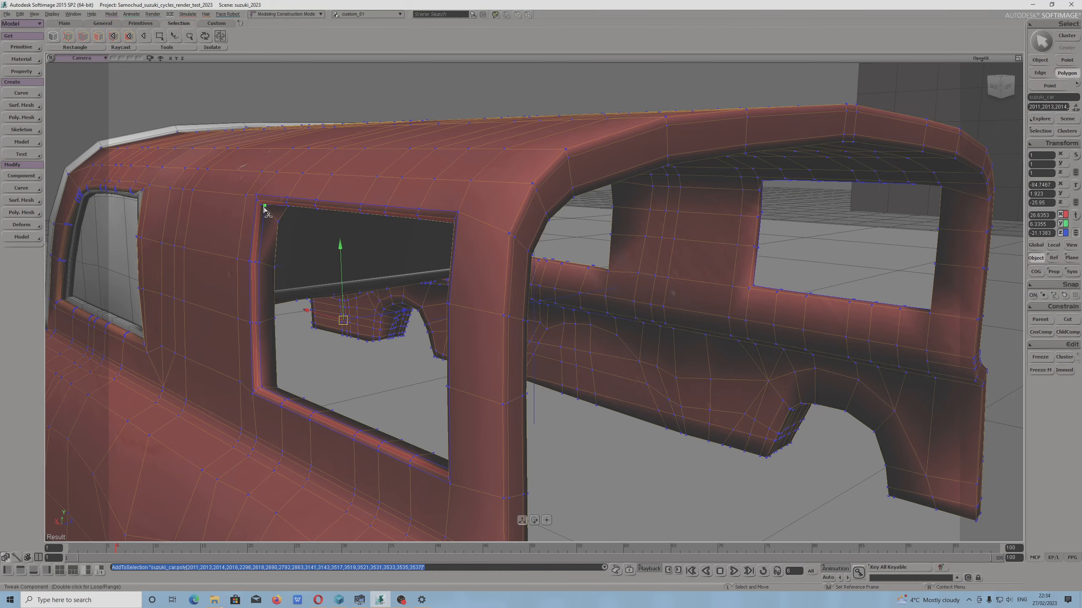
{"action": "middle_click_drag", "start_coordinate": [304, 270], "coordinate": [362, 283]}
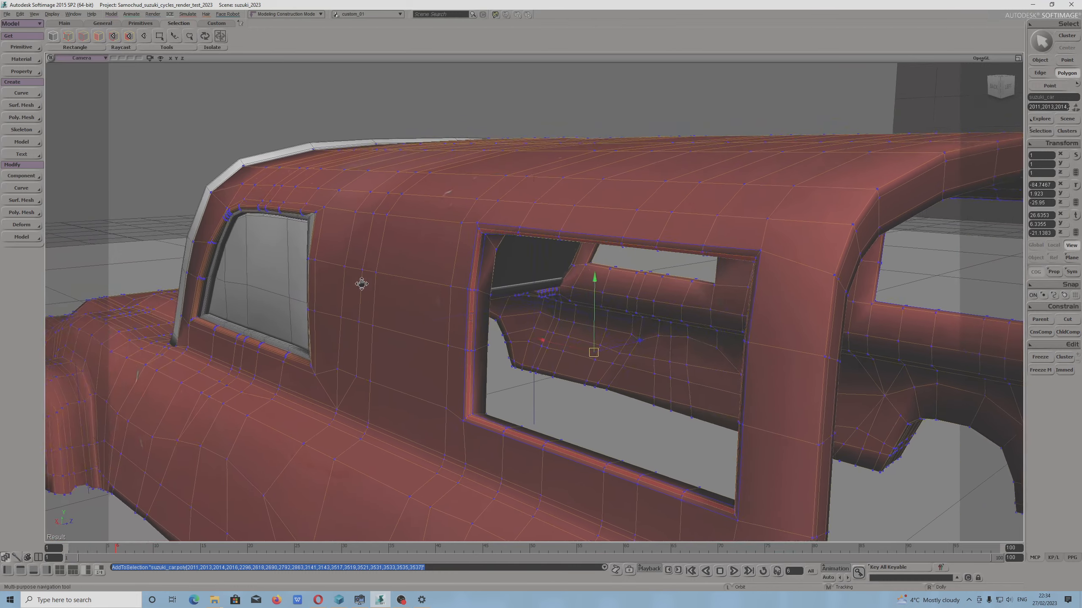
{"action": "left_click_drag", "start_coordinate": [364, 284], "coordinate": [464, 285]}
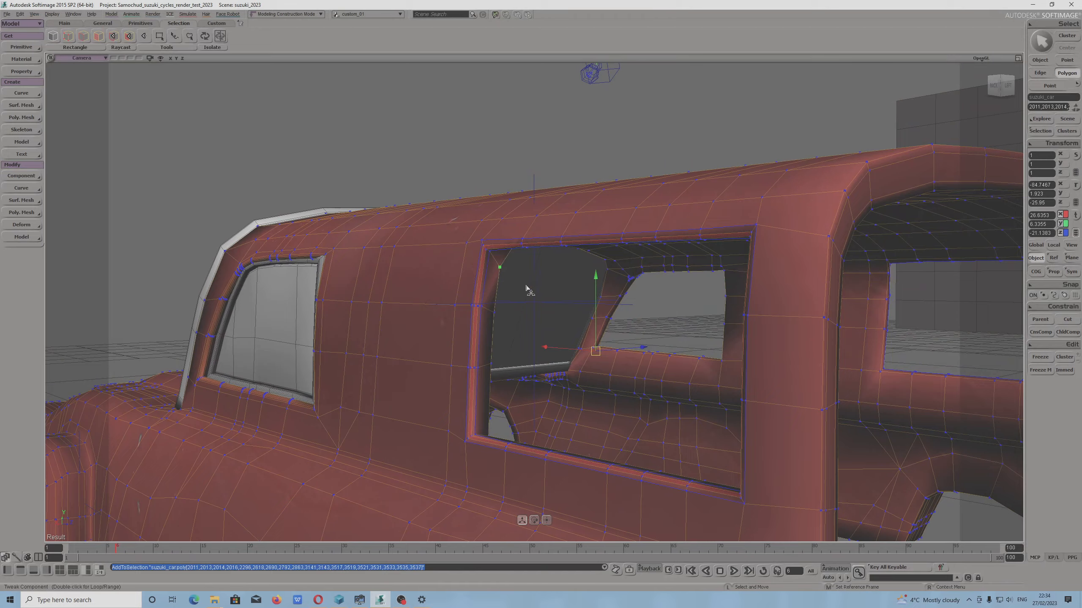
{"action": "middle_click_drag", "start_coordinate": [529, 290], "coordinate": [498, 297]}
{"action": "scroll", "coordinate": [403, 314], "scroll_direction": "up", "scroll_amount": 1}
{"action": "left_click_drag", "start_coordinate": [395, 319], "coordinate": [426, 301]}
{"action": "mouse_move", "coordinate": [426, 301]}
{"action": "middle_mouse_down"}
{"action": "mouse_move", "coordinate": [412, 280]}
{"action": "mouse_move", "coordinate": [414, 304]}
{"action": "middle_mouse_up"}
{"action": "left_click_drag", "start_coordinate": [414, 304], "coordinate": [371, 310]}
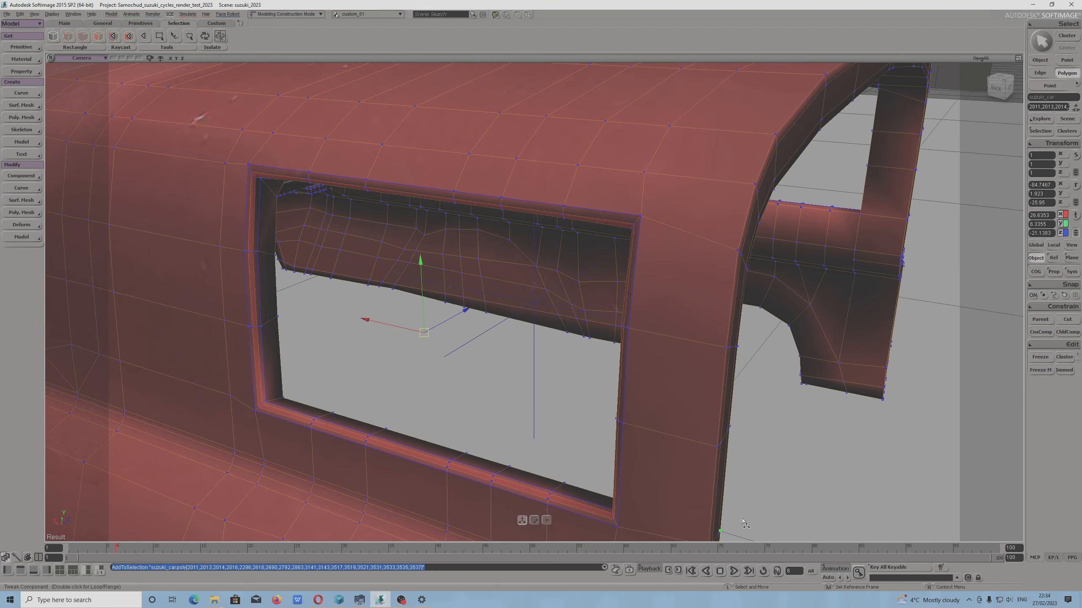
Duplicate the selected polygons around the rear side window and separate the copies from the body with Extract Polygons (delete)
{"action": "right_click", "coordinate": [389, 440]}
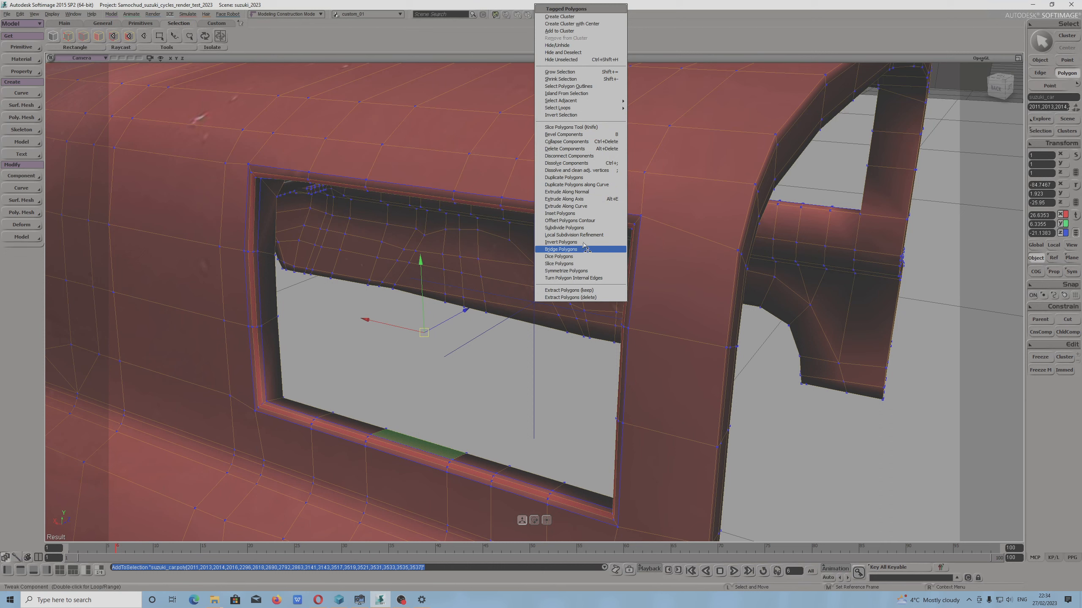
{"action": "left_click", "coordinate": [358, 43]}
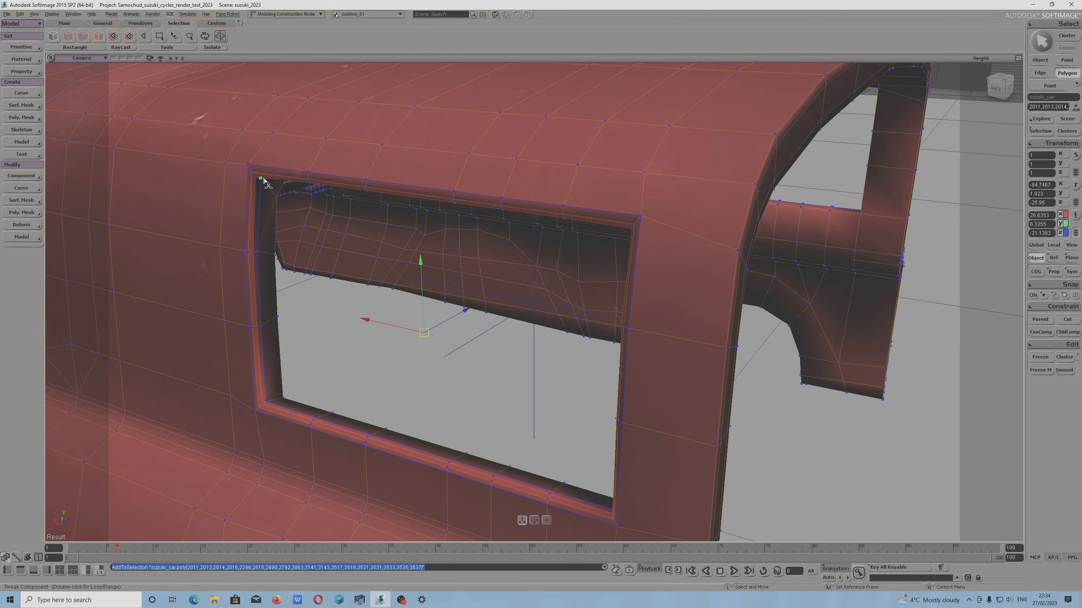
{"action": "right_click", "coordinate": [405, 257]}
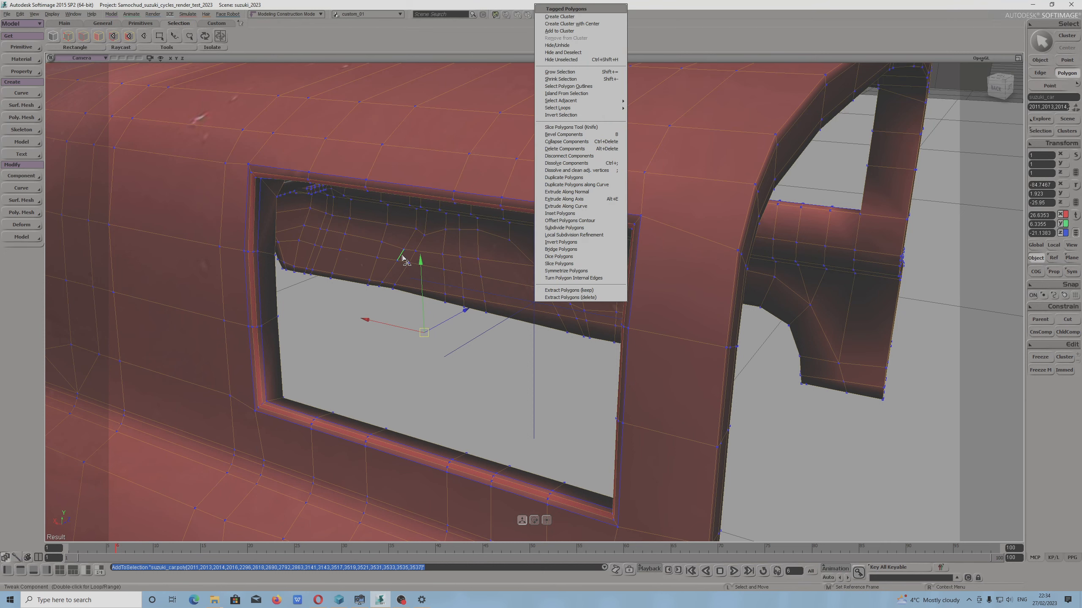
{"action": "left_click", "coordinate": [592, 179]}
{"action": "right_click", "coordinate": [297, 264]}
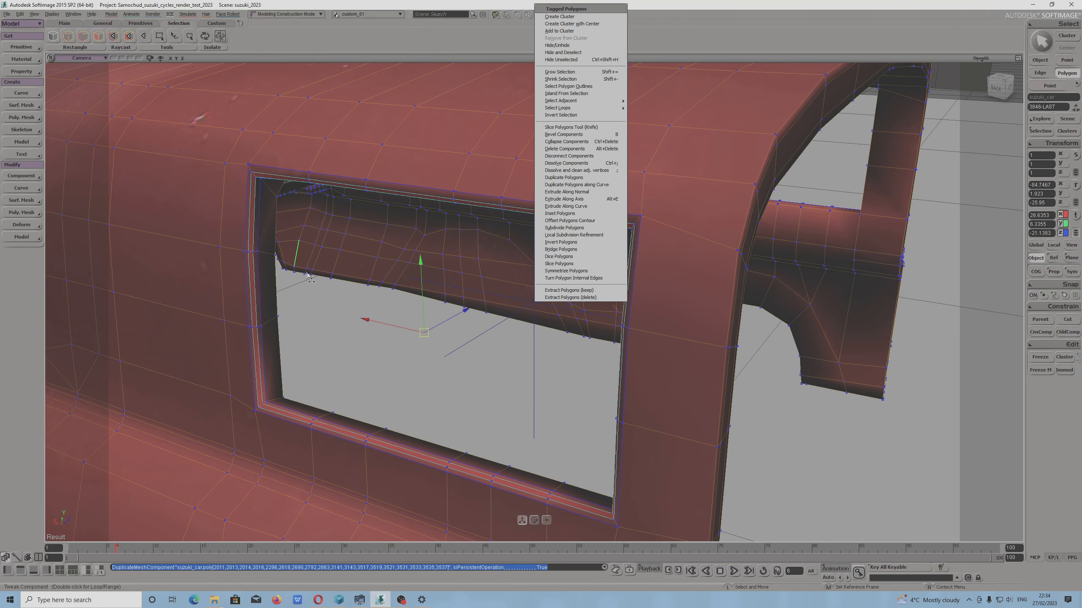
{"action": "left_click", "coordinate": [573, 297]}
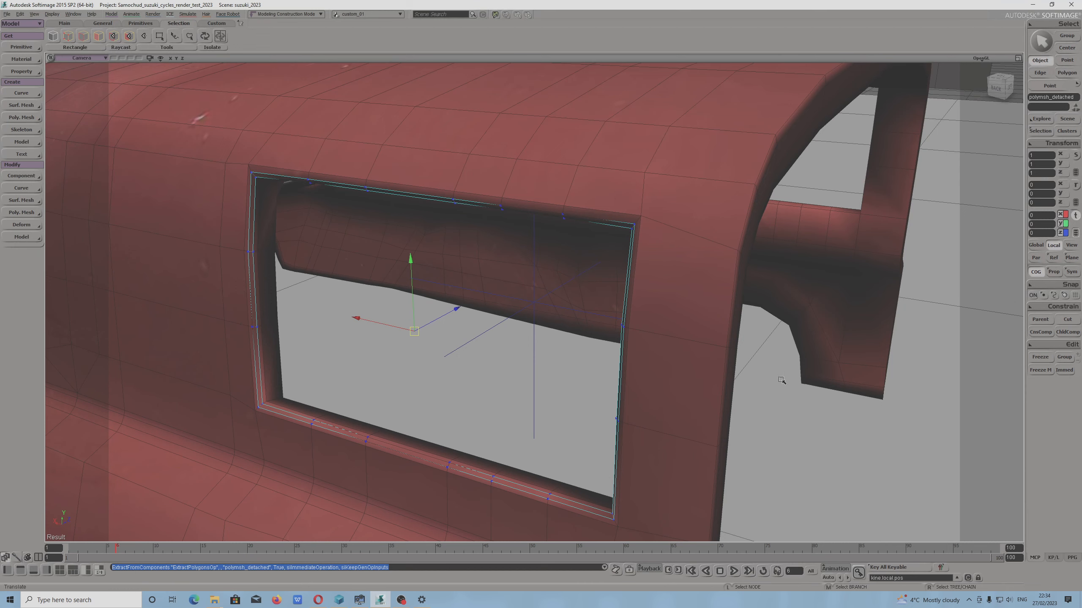
Add the car body to the selection with the extracted window strip and freeze both objects' modeling history and operators
{"action": "left_click", "coordinate": [688, 417], "text": "shift"}
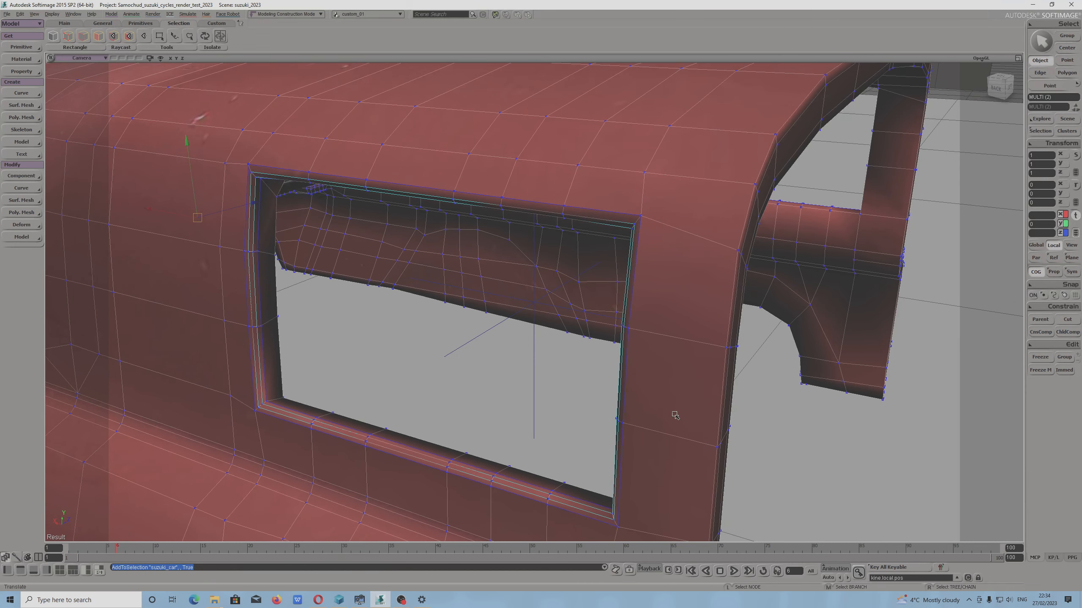
{"action": "left_click_drag", "start_coordinate": [241, 350], "coordinate": [245, 380]}
{"action": "key", "text": "f"}
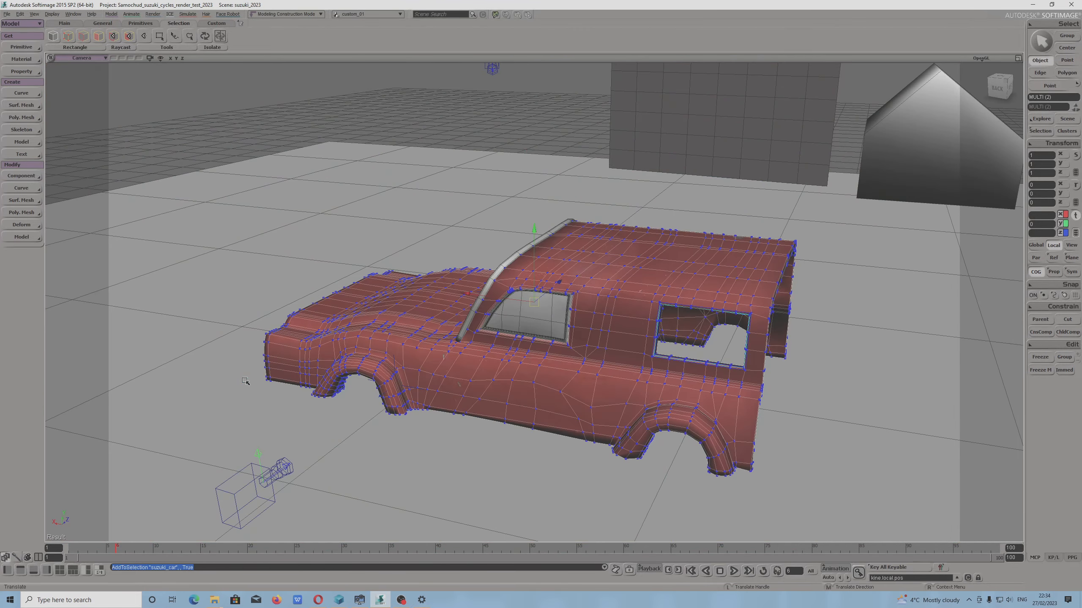
{"action": "key", "text": "s"}
{"action": "left_click_drag", "start_coordinate": [582, 338], "coordinate": [587, 356]}
{"action": "right_click_drag", "start_coordinate": [587, 357], "coordinate": [647, 384]}
{"action": "middle_click_drag", "start_coordinate": [648, 384], "coordinate": [514, 353]}
{"action": "key", "text": "s"}
{"action": "right_click_drag", "start_coordinate": [514, 353], "coordinate": [461, 357]}
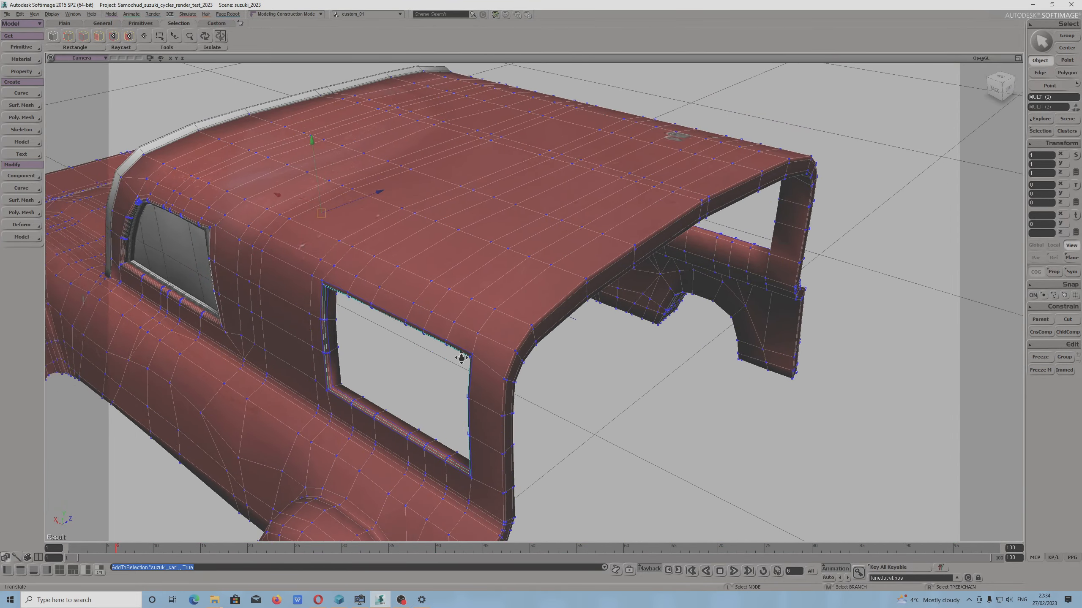
{"action": "middle_click_drag", "start_coordinate": [462, 358], "coordinate": [850, 358]}
{"action": "left_click", "coordinate": [508, 383]}
{"action": "left_click", "coordinate": [471, 361]}
{"action": "left_click", "coordinate": [435, 299], "text": "shift"}
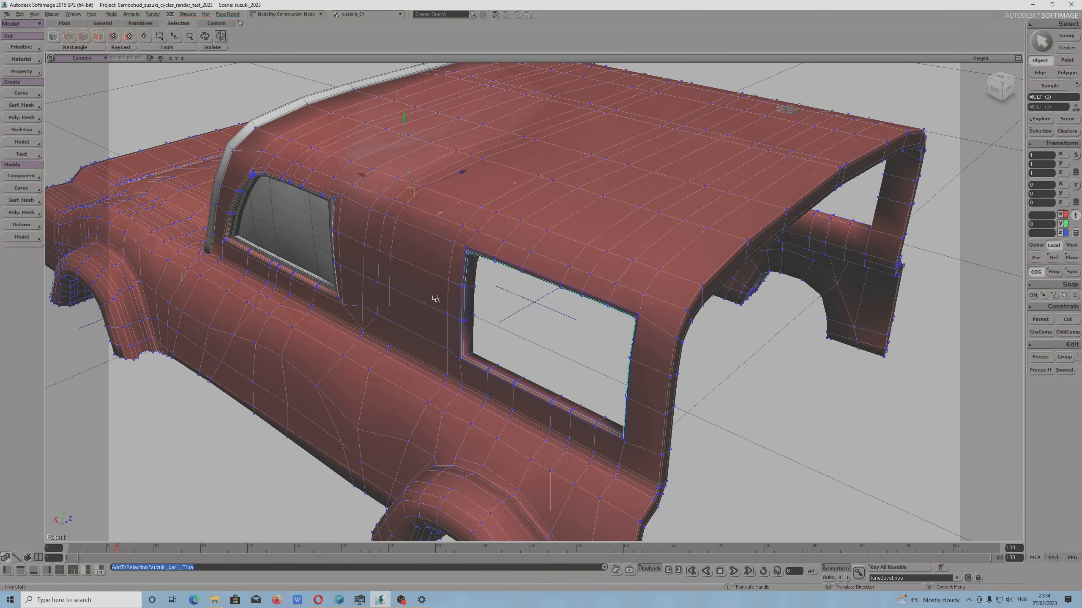
{"action": "left_click", "coordinate": [1040, 358]}
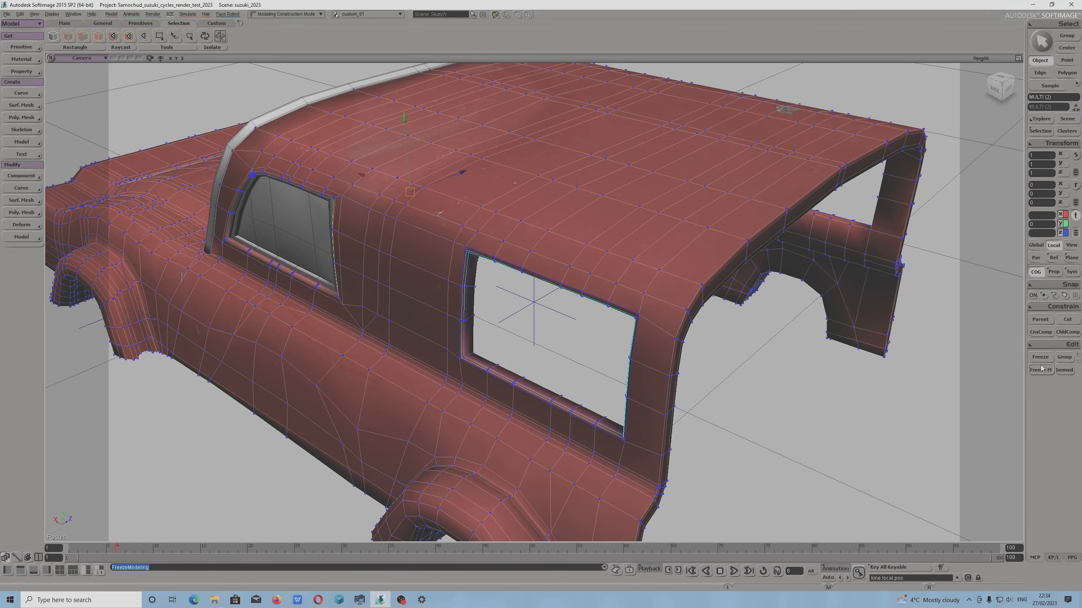
{"action": "right_click_drag", "start_coordinate": [522, 299], "coordinate": [543, 272]}
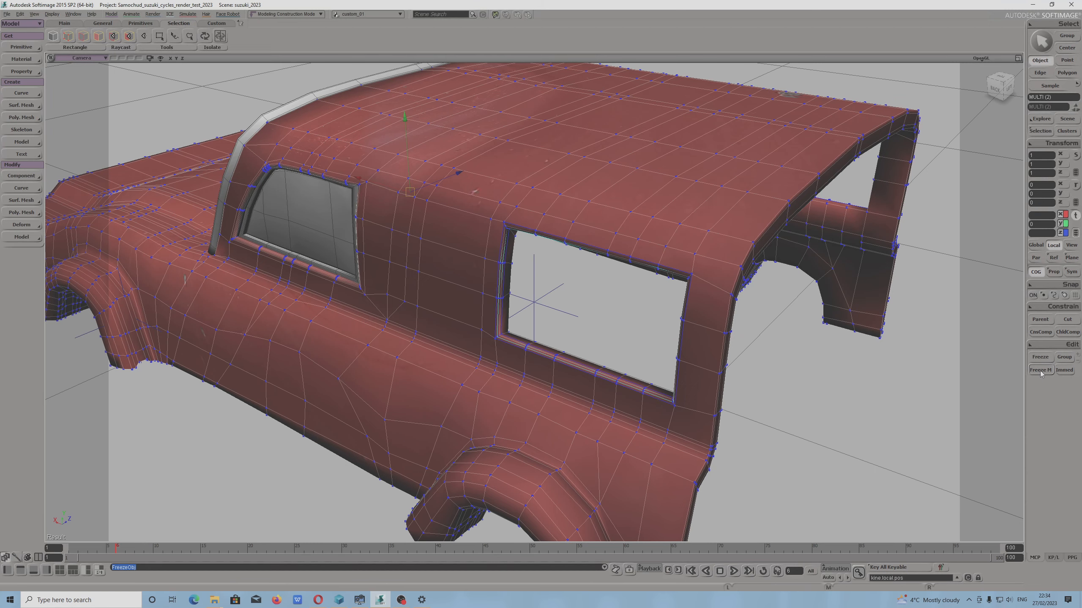
Select only the extracted window strip and move it about 0.2 outward from the body along its local Z axis
{"action": "left_click_drag", "start_coordinate": [589, 261], "coordinate": [566, 275]}
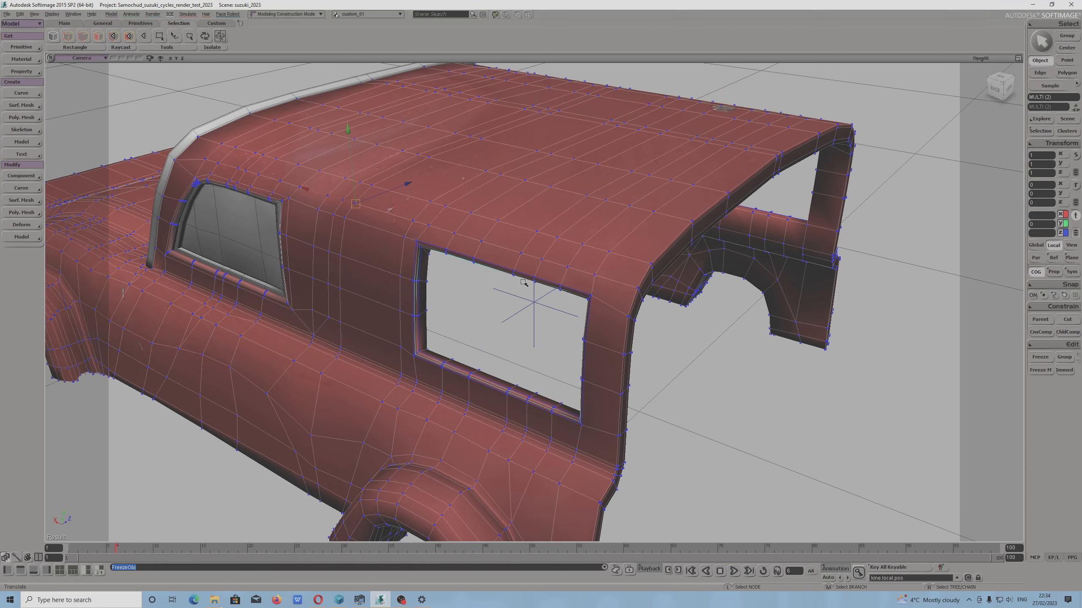
{"action": "left_click", "coordinate": [414, 284]}
{"action": "left_click_drag", "start_coordinate": [512, 314], "coordinate": [502, 320]}
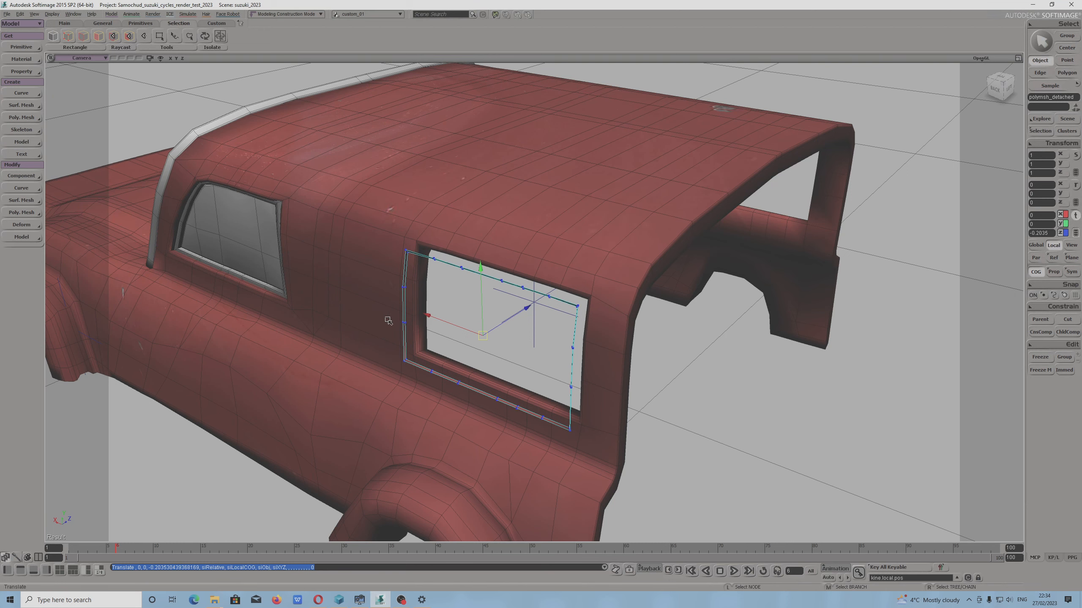
Select a loop of points around the extracted window strip with Tweak Component
{"action": "key", "text": "m"}
{"action": "left_click", "coordinate": [404, 288]}
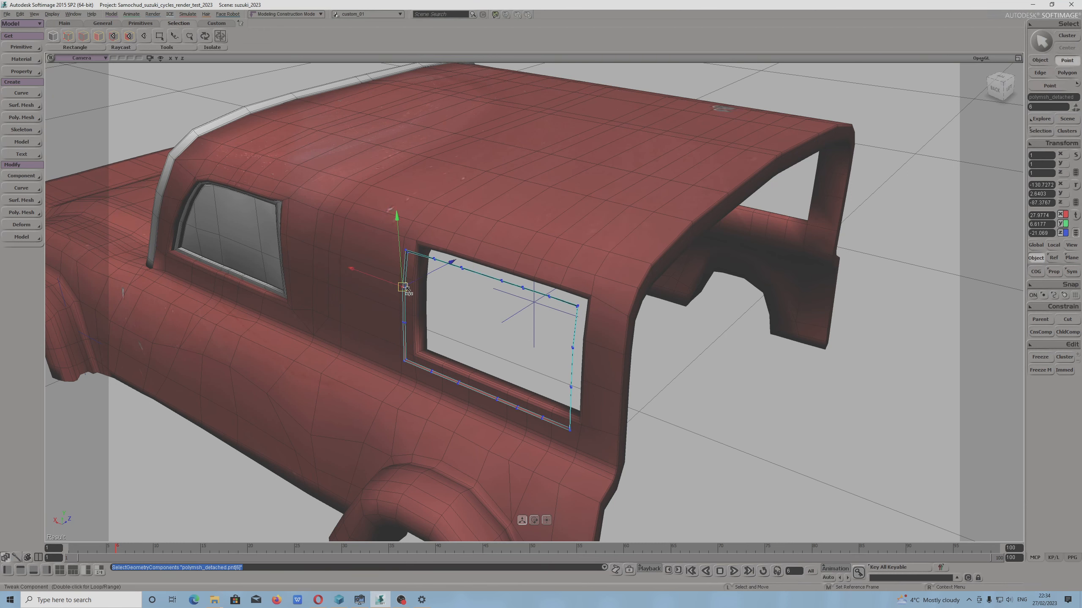
{"action": "key", "text": "f"}
{"action": "scroll", "coordinate": [466, 332], "scroll_direction": "down", "scroll_amount": 2}
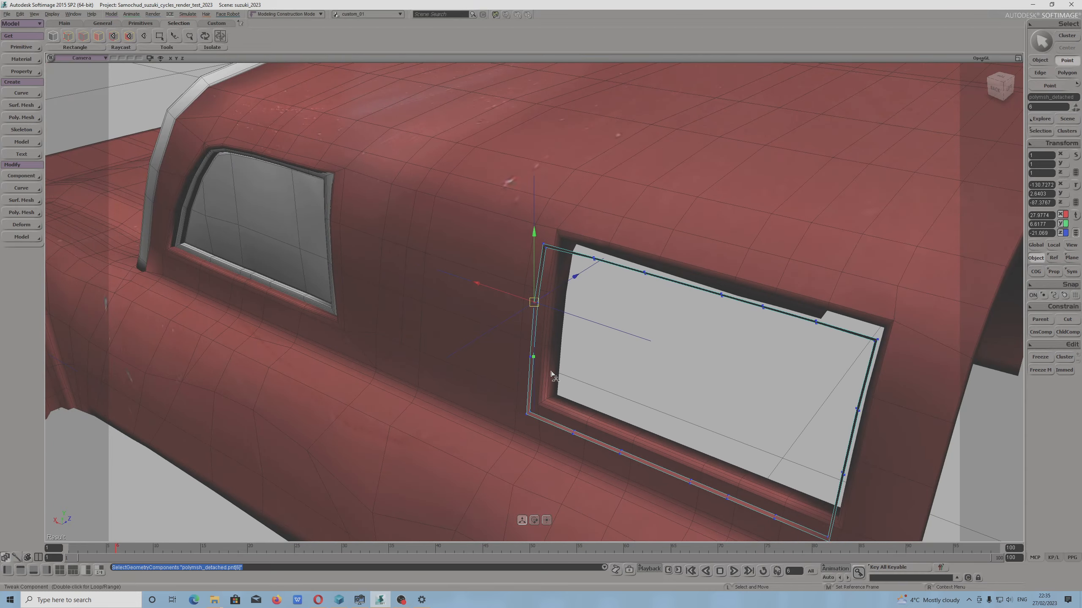
{"action": "key", "text": "s"}
{"action": "mouse_move", "coordinate": [536, 379]}
{"action": "left_mouse_down"}
{"action": "mouse_move", "coordinate": [501, 348]}
{"action": "mouse_move", "coordinate": [533, 365]}
{"action": "left_mouse_up"}
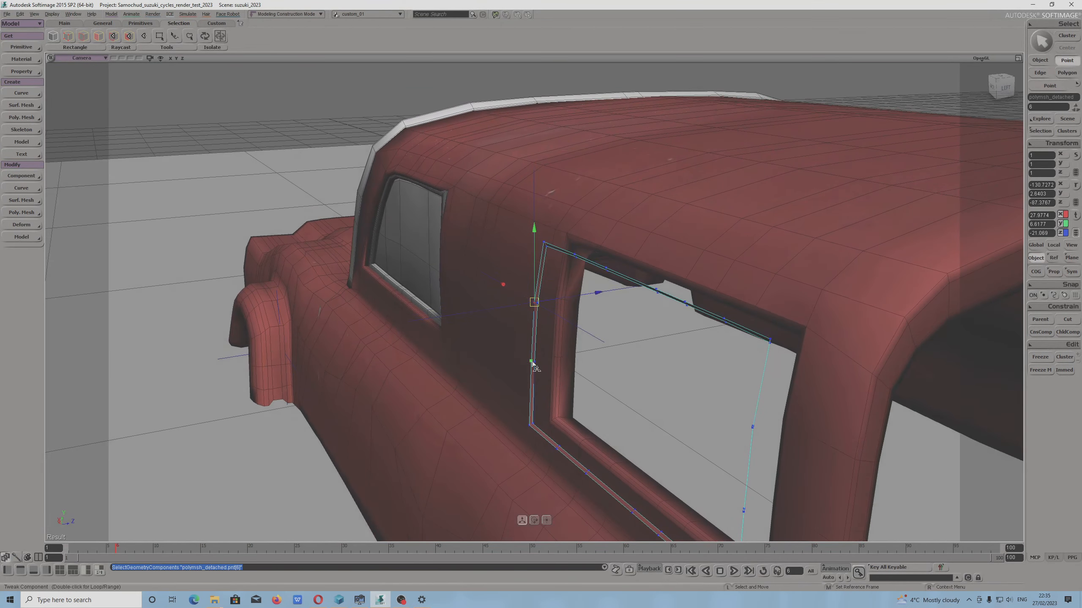
{"action": "double_click", "coordinate": [532, 365]}
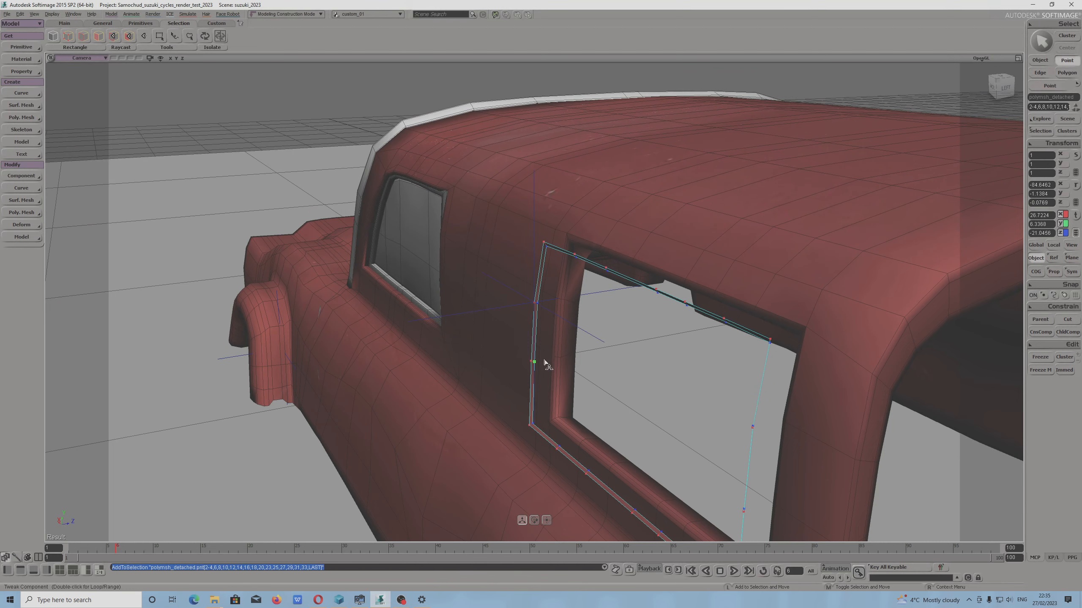
{"action": "left_click", "coordinate": [545, 363]}
Scale the selected strip points by about 1.1 along the global Z axis
{"action": "key", "text": "s"}
{"action": "left_click_drag", "start_coordinate": [511, 373], "coordinate": [500, 341]}
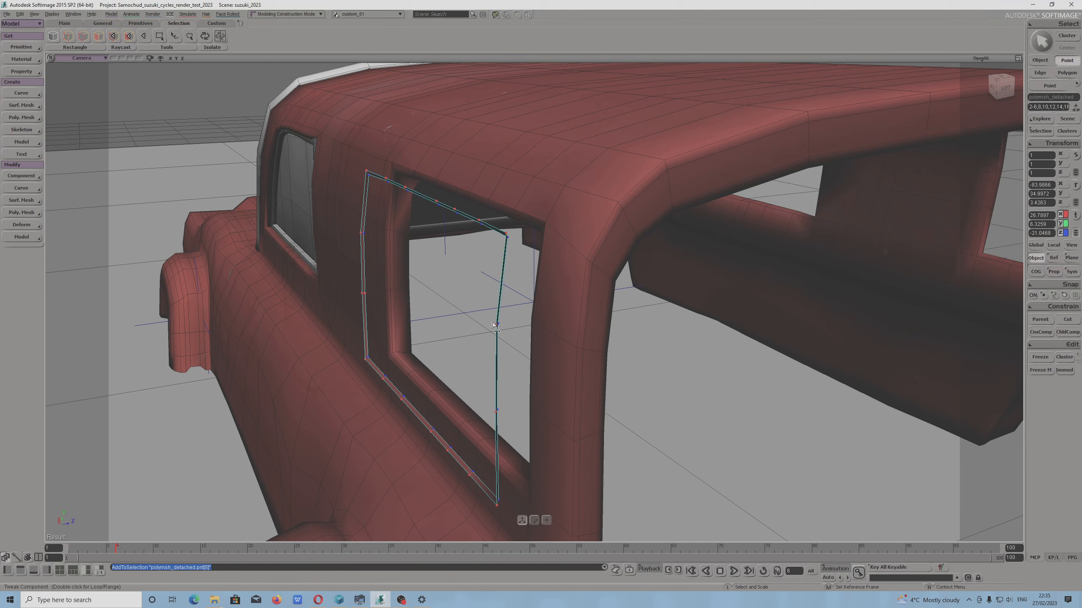
{"action": "left_click", "coordinate": [1035, 246]}
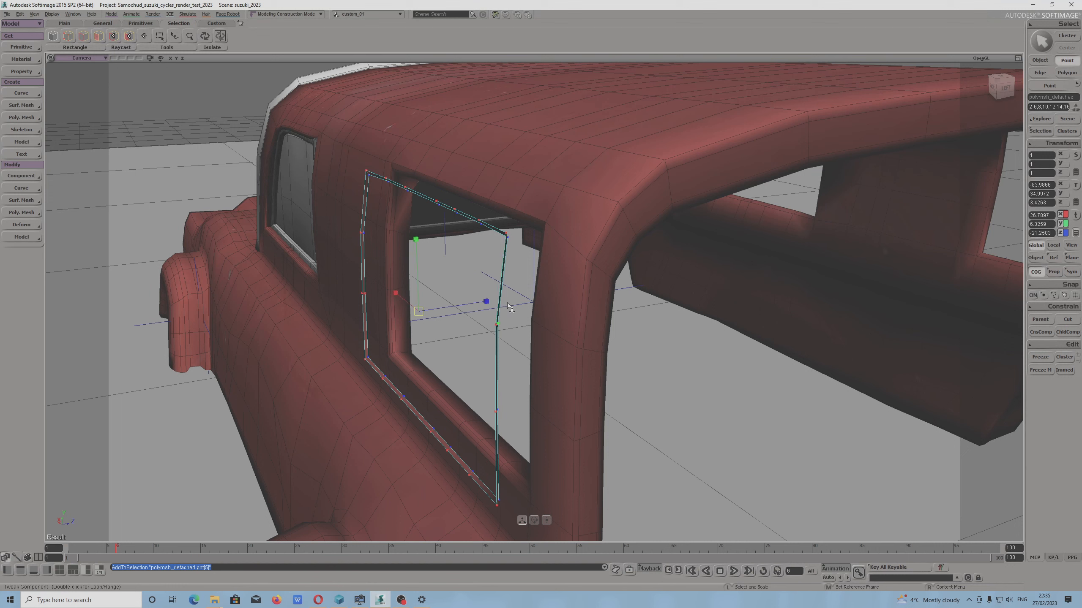
{"action": "left_click_drag", "start_coordinate": [484, 303], "coordinate": [507, 300]}
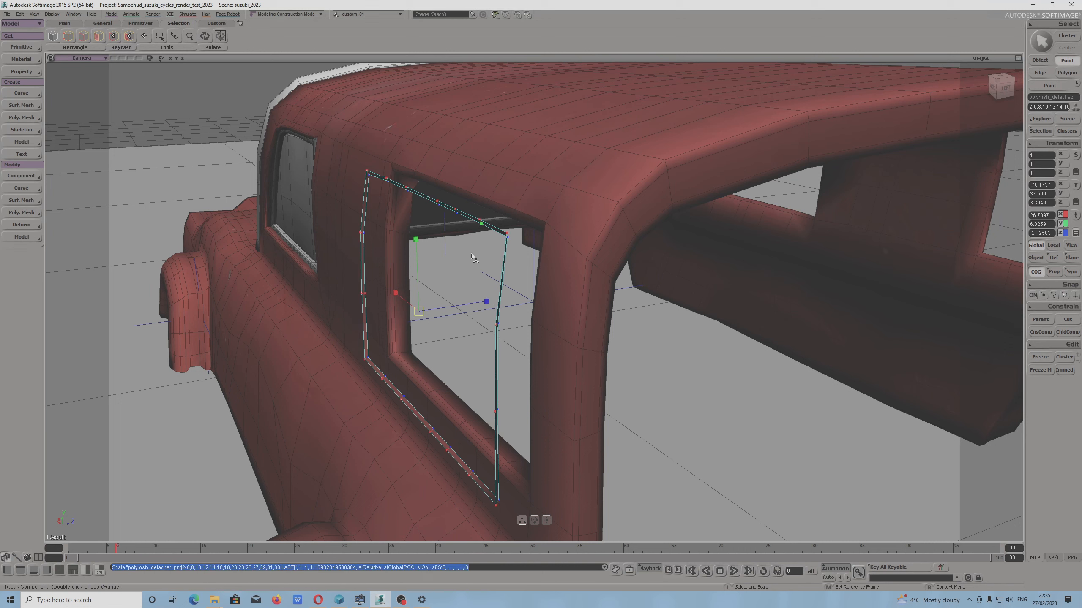
Extend the point selection with the unselected points along the strip's upper and lower edges, undoing any accidental deselection
{"action": "left_click", "coordinate": [509, 240], "text": "shift"}
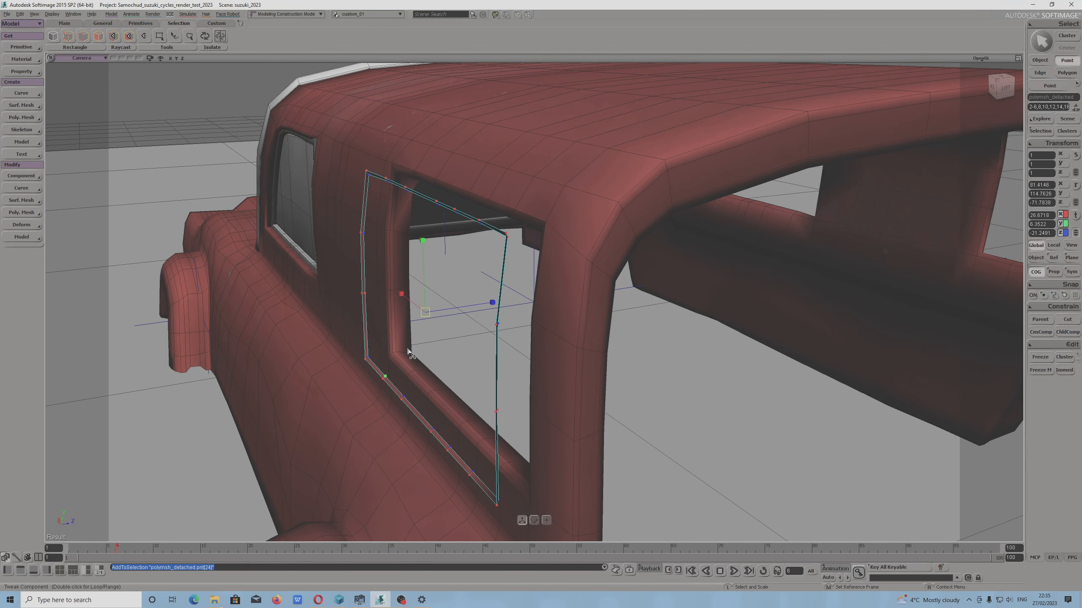
{"action": "right_click_drag", "start_coordinate": [401, 370], "coordinate": [433, 366]}
{"action": "key", "text": "shift"}
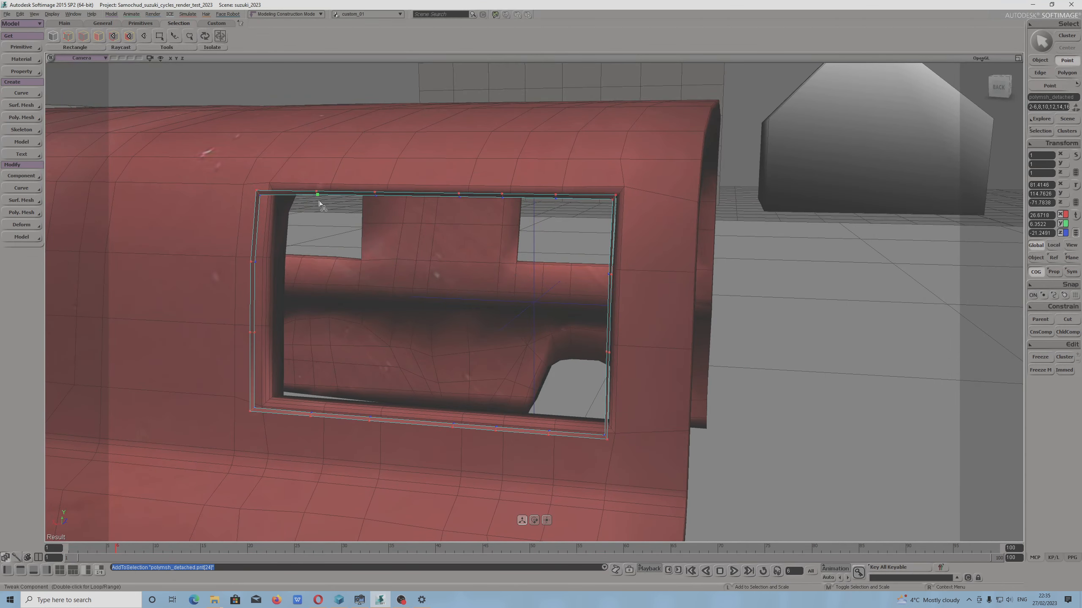
{"action": "left_click", "coordinate": [318, 413], "text": "shift"}
{"action": "left_click", "coordinate": [471, 422], "text": "shift"}
{"action": "key", "text": "ctrl+z"}
{"action": "left_click", "coordinate": [607, 439], "text": "shift"}
{"action": "left_click", "coordinate": [553, 207], "text": "shift"}
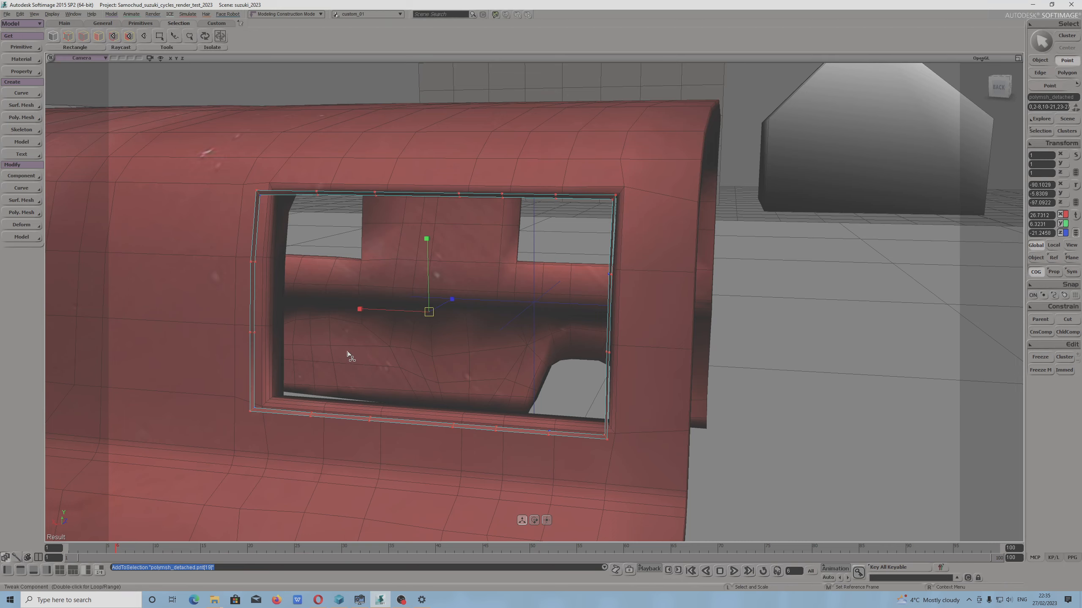
Try to flatten the selected strip points by scaling them to about 0.39 along the global Z axis, and undo it
{"action": "right_click_drag", "start_coordinate": [378, 340], "coordinate": [349, 360]}
{"action": "scroll", "coordinate": [385, 339], "scroll_direction": "up", "scroll_amount": 3}
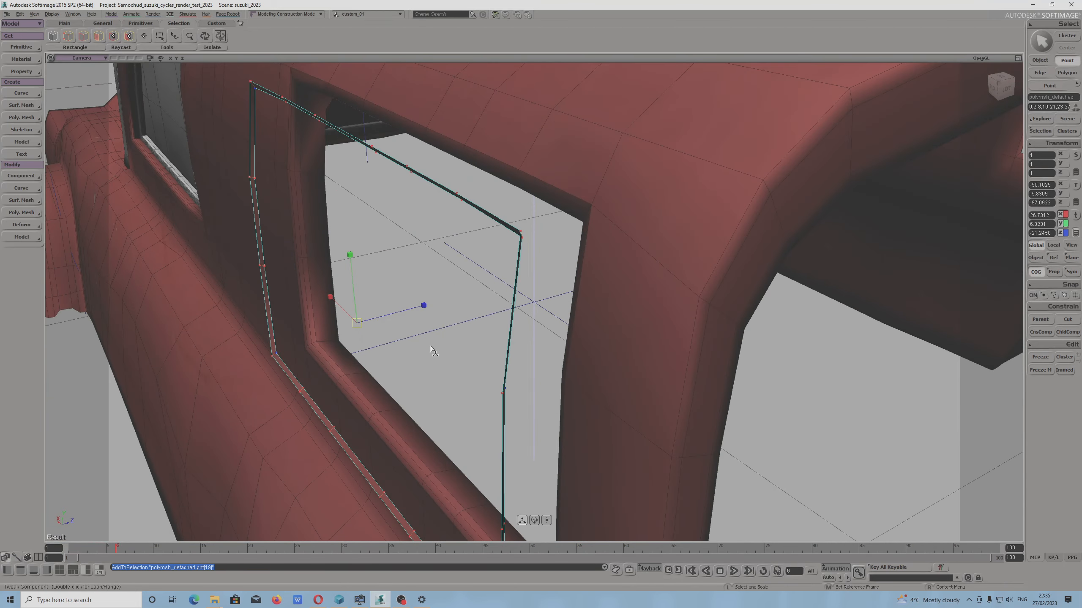
{"action": "right_click_drag", "start_coordinate": [431, 347], "coordinate": [418, 356]}
{"action": "left_click_drag", "start_coordinate": [424, 307], "coordinate": [332, 335]}
{"action": "scroll", "coordinate": [355, 334], "scroll_direction": "down", "scroll_amount": 3}
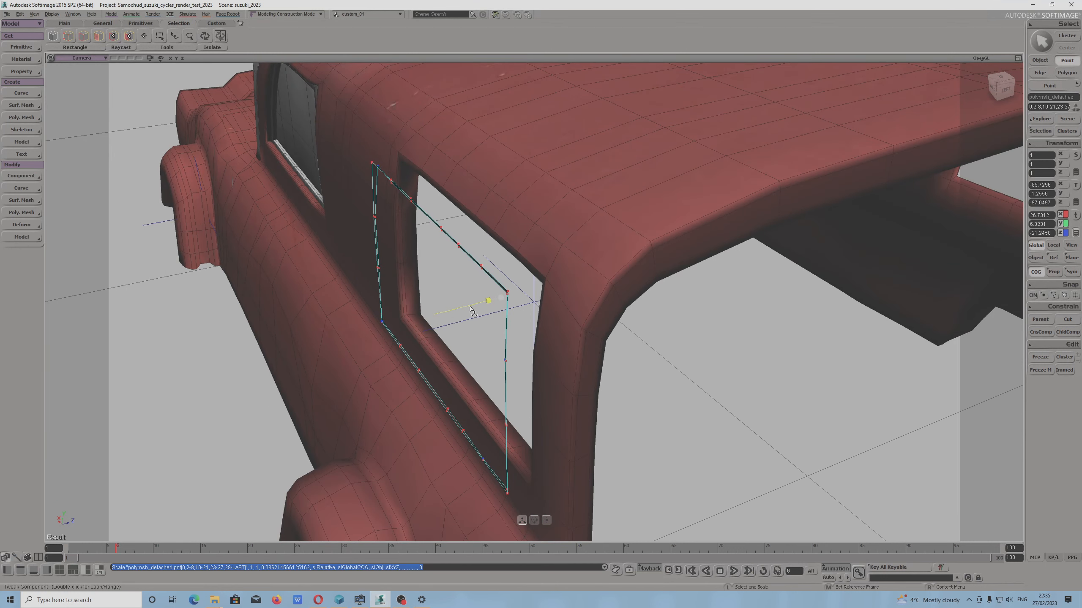
{"action": "key", "text": "ctrl+z"}
Add the missed points near the strip's upper front corner and lower rear edge to the selection
{"action": "left_click", "coordinate": [377, 170]}
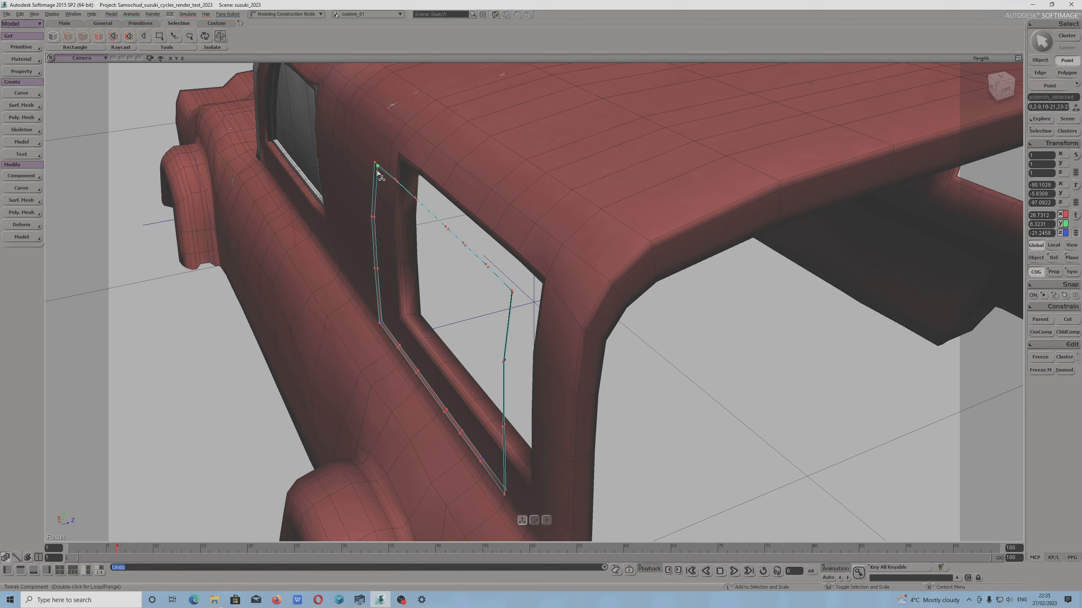
{"action": "key", "text": "ctrl+z"}
{"action": "left_click", "coordinate": [378, 169], "text": "shift"}
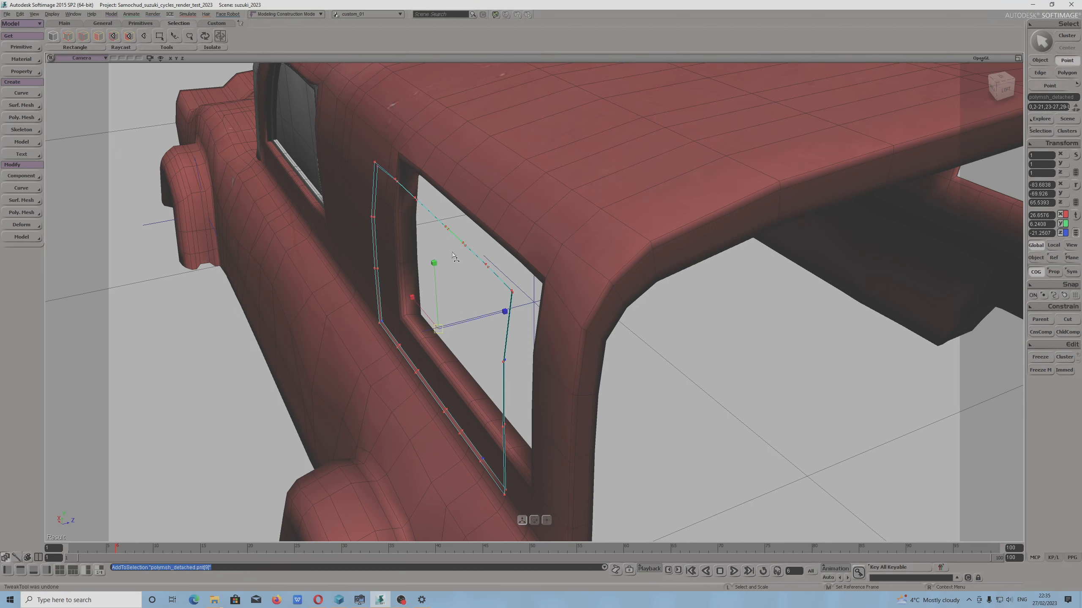
{"action": "left_click", "coordinate": [487, 462], "text": "shift"}
{"action": "left_click", "coordinate": [474, 407], "text": "shift"}
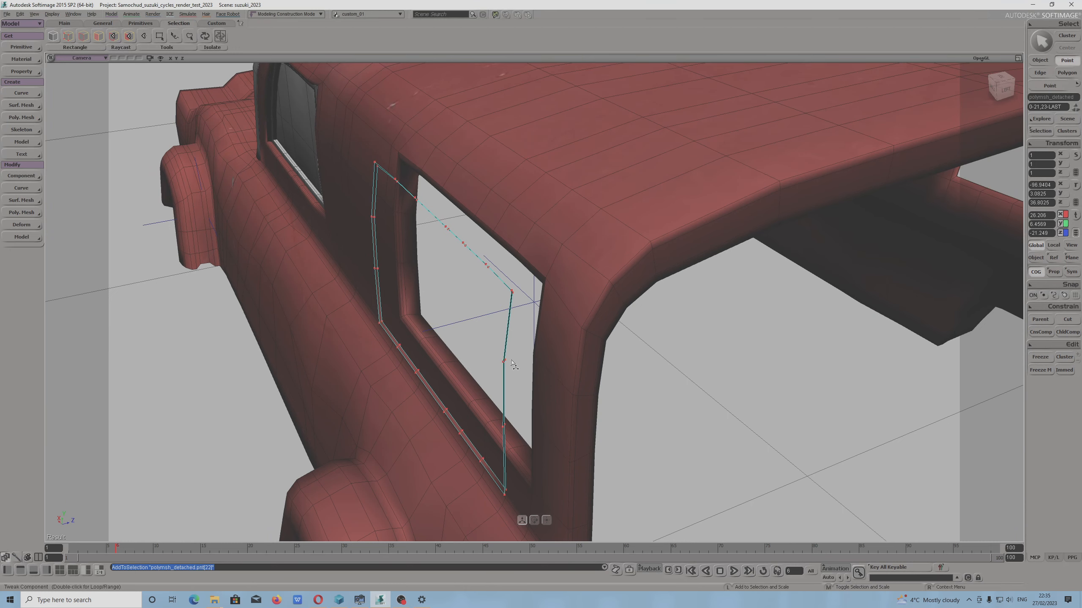
Scale all points of the window strip to about 0.98 along the global Z axis
{"action": "key", "text": "s"}
{"action": "left_click_drag", "start_coordinate": [376, 288], "coordinate": [495, 335]}
{"action": "left_click_drag", "start_coordinate": [394, 287], "coordinate": [409, 295]}
{"action": "right_click_drag", "start_coordinate": [454, 349], "coordinate": [413, 327]}
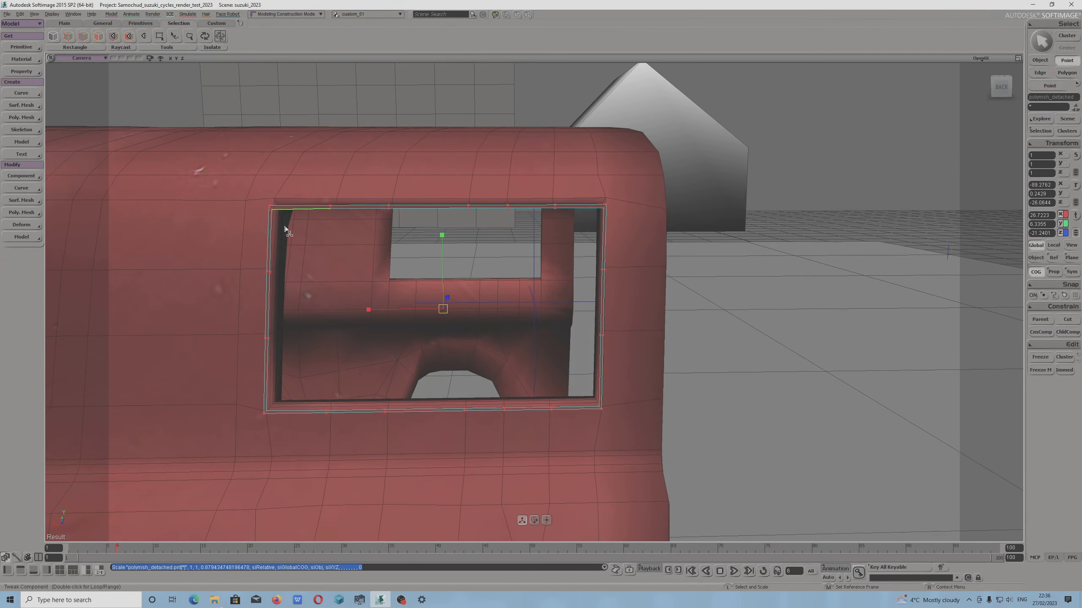
Select the outer edge loop of the window strip and scale it slightly relative to its local axes
{"action": "key", "text": "e"}
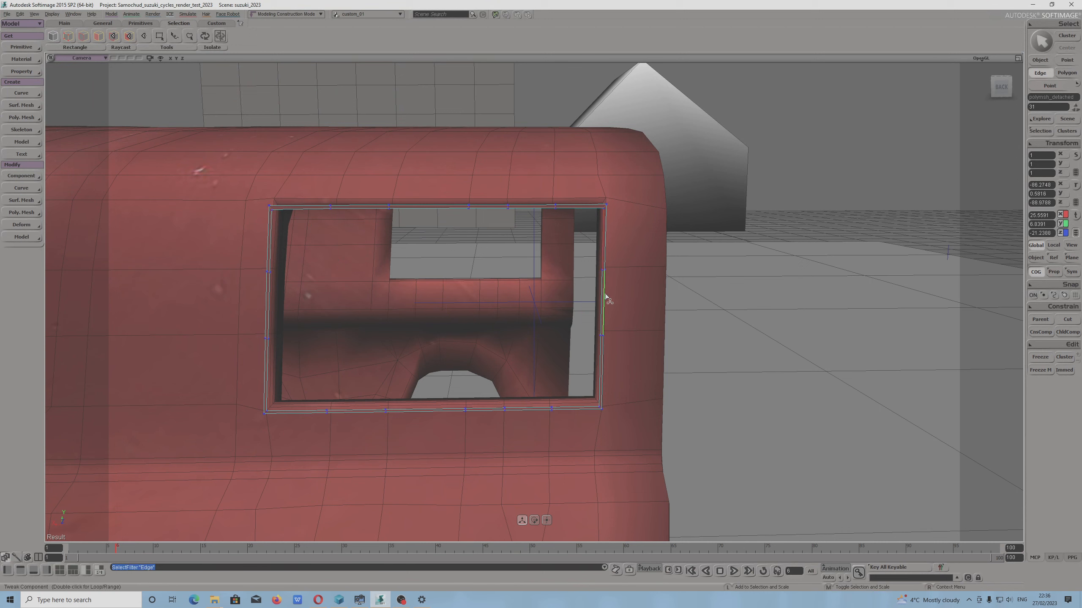
{"action": "double_click", "coordinate": [602, 296], "text": "shift"}
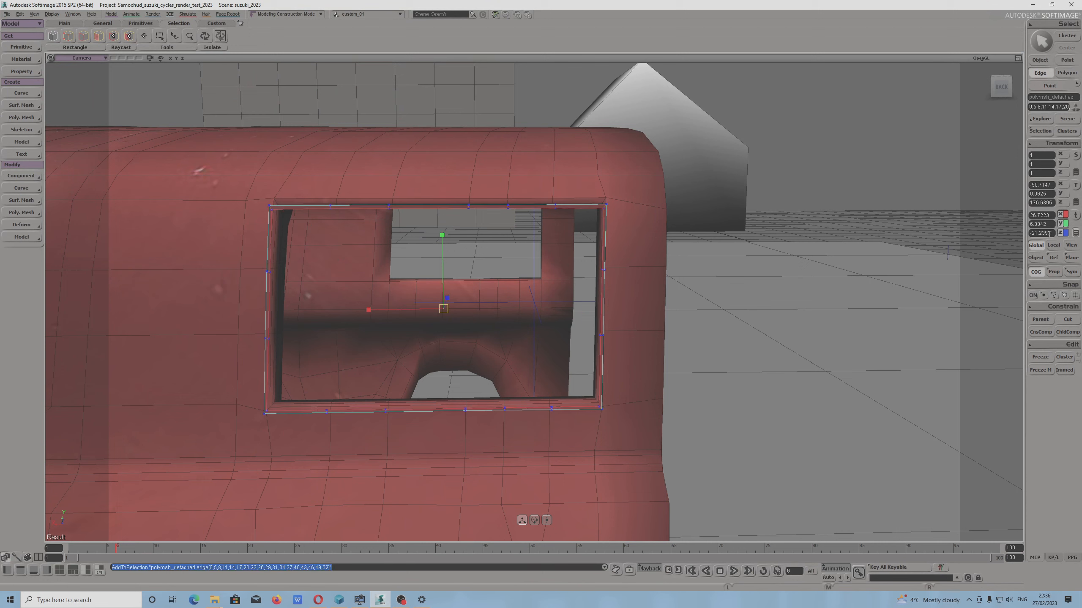
{"action": "key", "text": "m"}
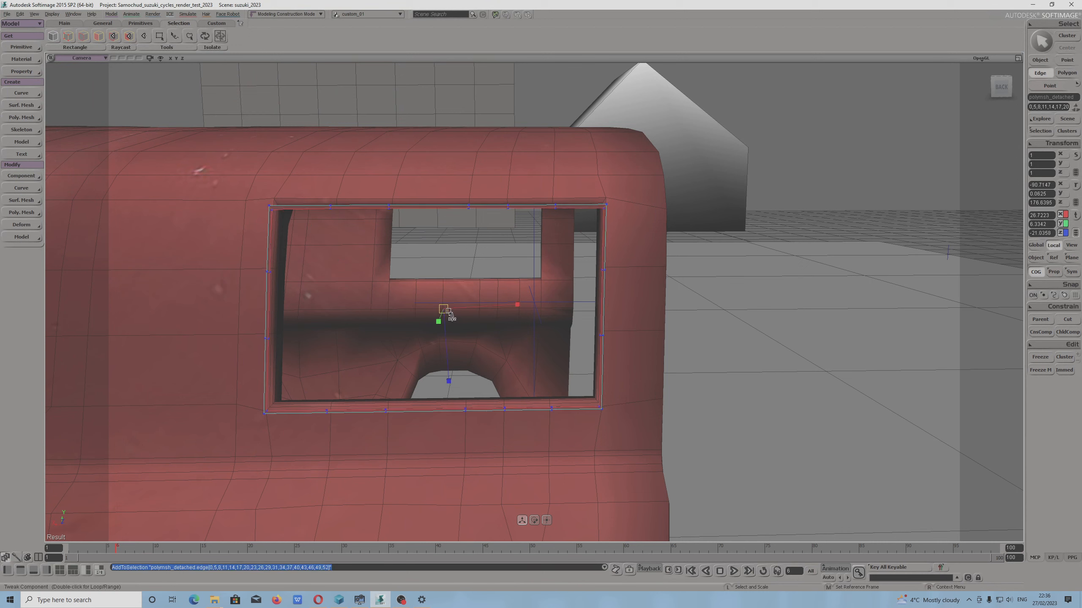
{"action": "left_click_drag", "start_coordinate": [450, 314], "coordinate": [433, 313]}
Select the window strip as a whole object and freeze its operator stack
{"action": "left_click", "coordinate": [1040, 60]}
{"action": "key", "text": "s"}
{"action": "left_click_drag", "start_coordinate": [548, 192], "coordinate": [490, 221]}
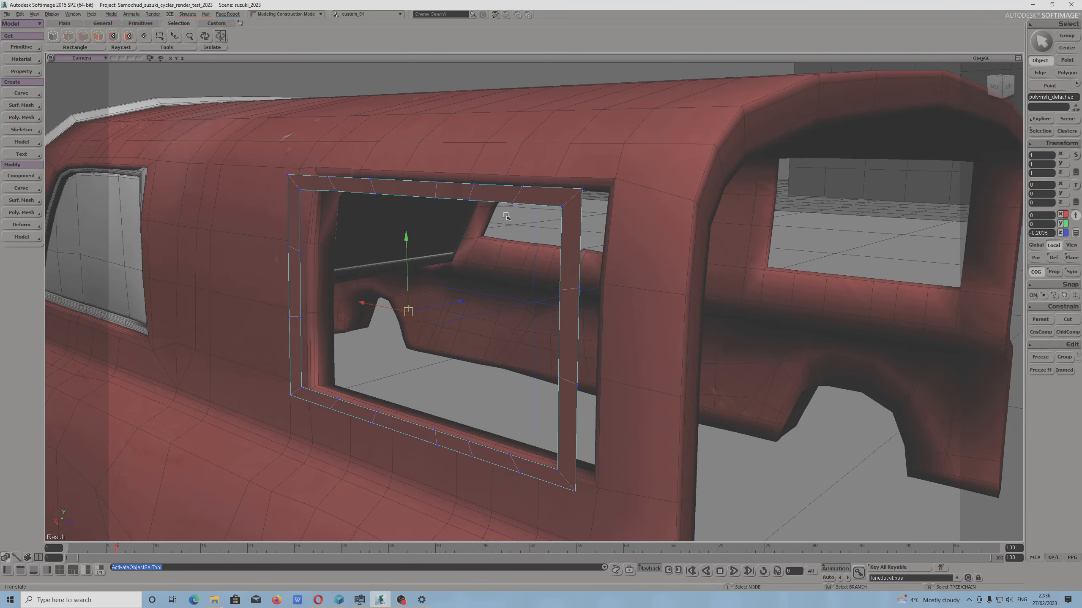
{"action": "left_click", "coordinate": [1040, 357]}
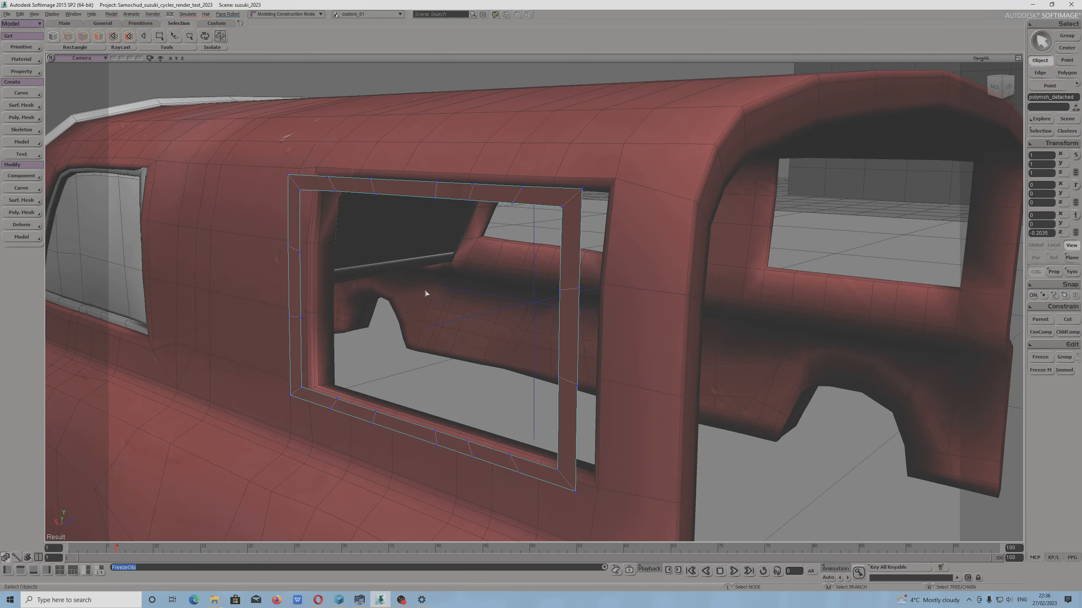
{"action": "key", "text": "v"}
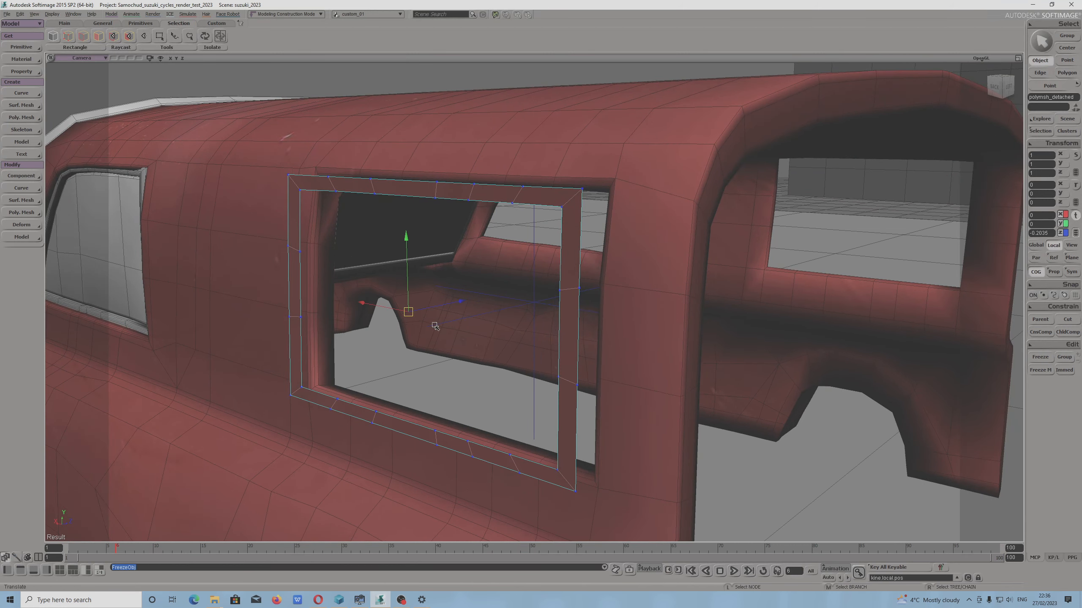
Apply Thickness to the window strip with thickness 0.107, bevel enabled, bevel ratio 0.226 and UVW scale 1.293
{"action": "left_click", "coordinate": [21, 212]}
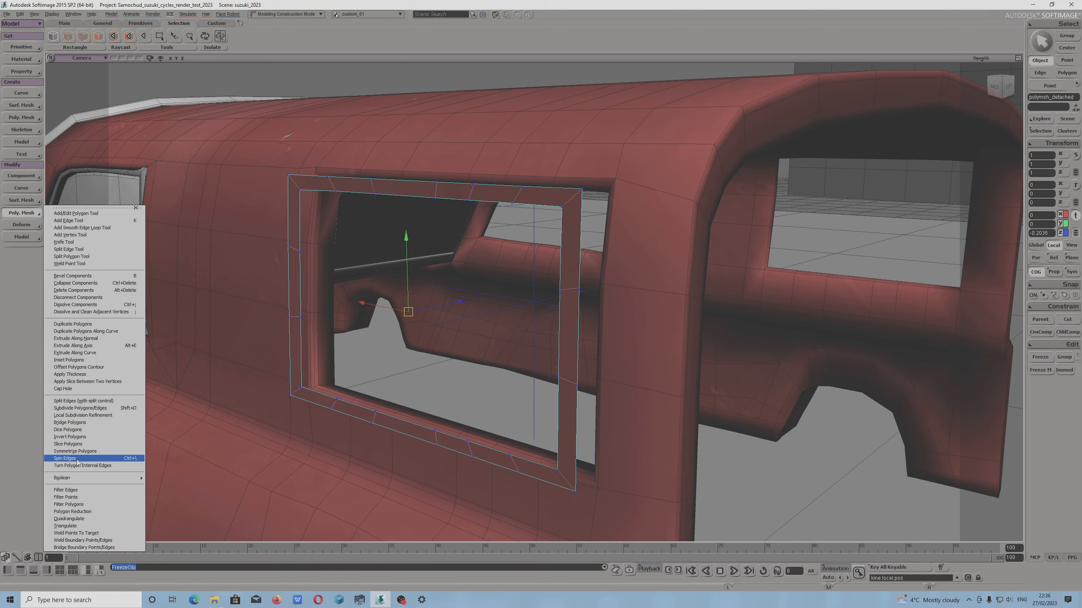
{"action": "left_click", "coordinate": [75, 375]}
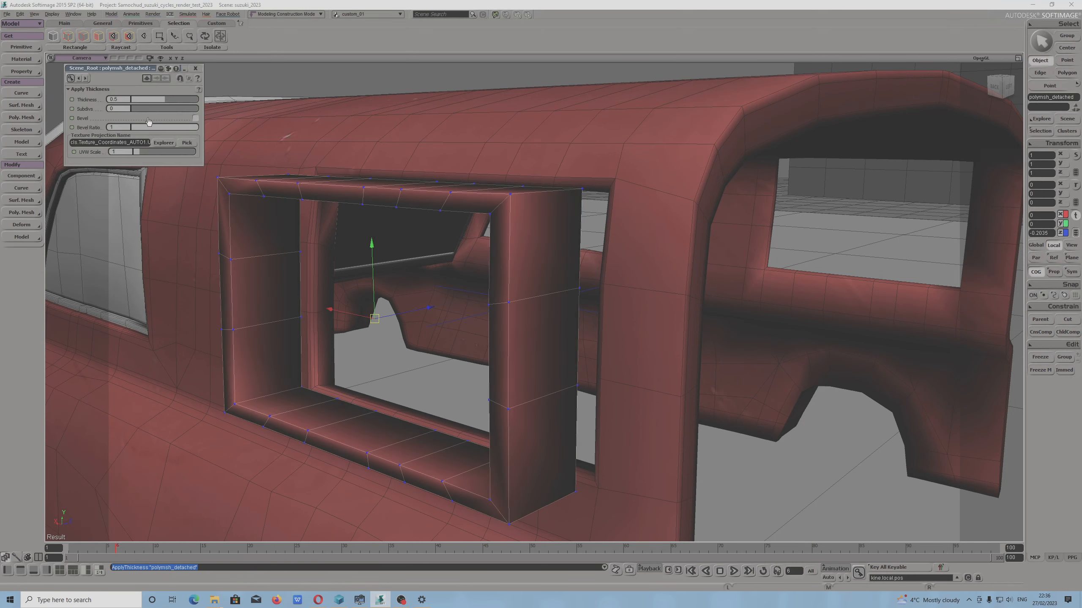
{"action": "left_click_drag", "start_coordinate": [165, 101], "coordinate": [147, 137]}
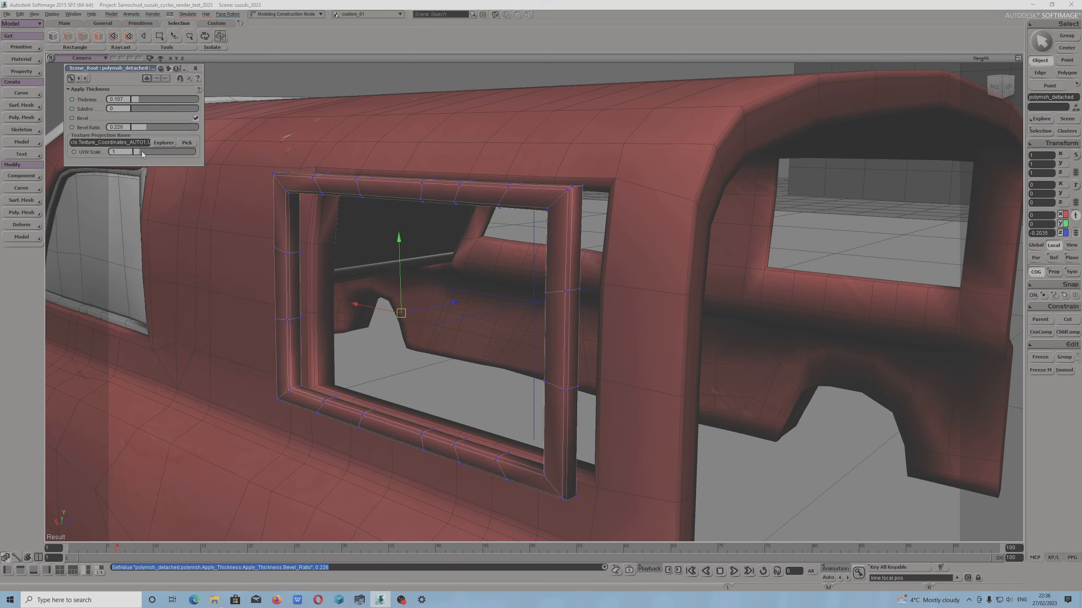
{"action": "left_click_drag", "start_coordinate": [143, 160], "coordinate": [141, 159]}
{"action": "left_click", "coordinate": [401, 600]}
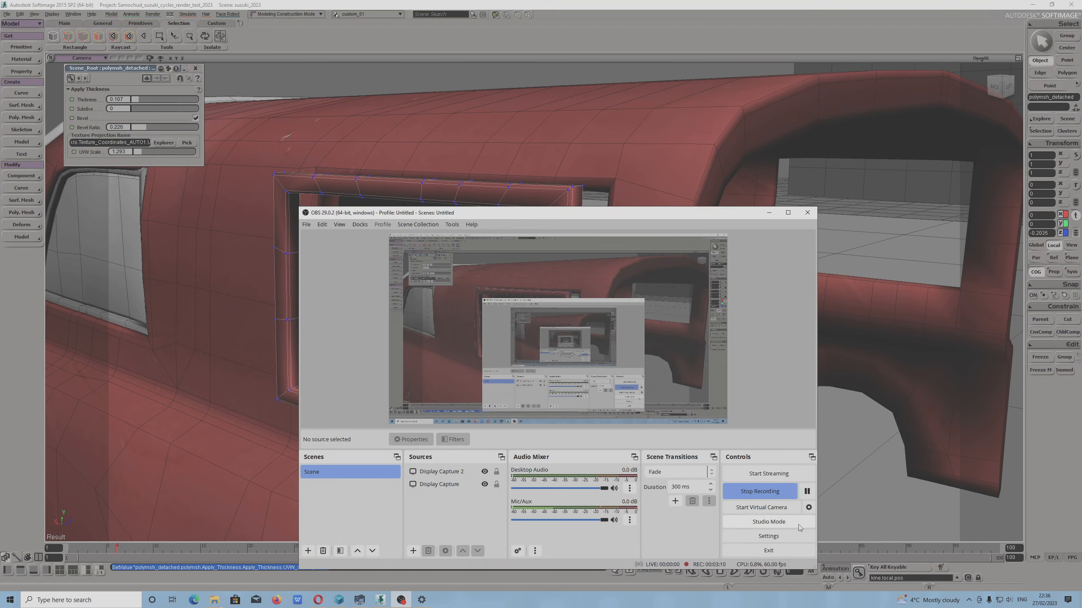
{"action": "left_click", "coordinate": [807, 491]}
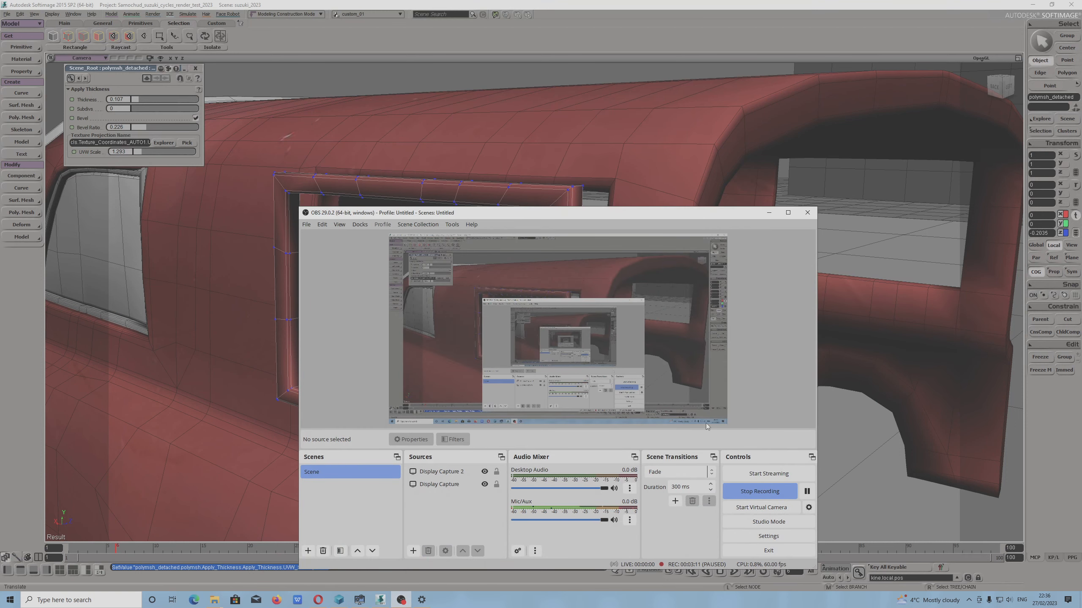
{"action": "left_click", "coordinate": [768, 213]}
Set the strip's thickness subdivisions to 2 and raise the bevel ratio to 0.56, keeping the bevel enabled
{"action": "right_click_drag", "start_coordinate": [298, 357], "coordinate": [371, 374]}
{"action": "scroll", "coordinate": [262, 342], "scroll_direction": "up", "scroll_amount": 3}
{"action": "scroll", "coordinate": [245, 334], "scroll_direction": "down", "scroll_amount": 3}
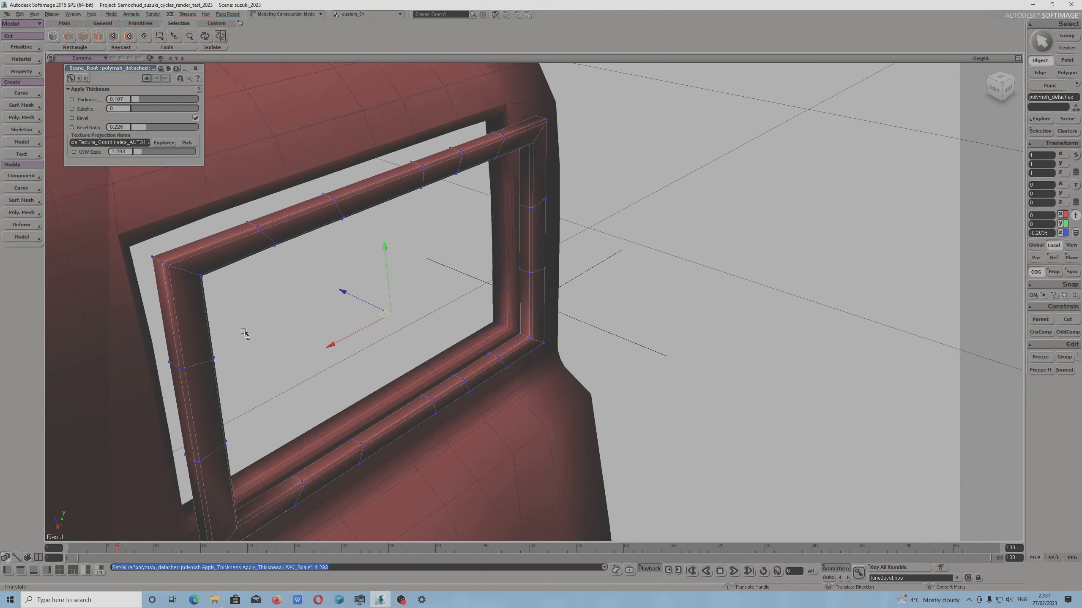
{"action": "right_click_drag", "start_coordinate": [244, 331], "coordinate": [330, 352]}
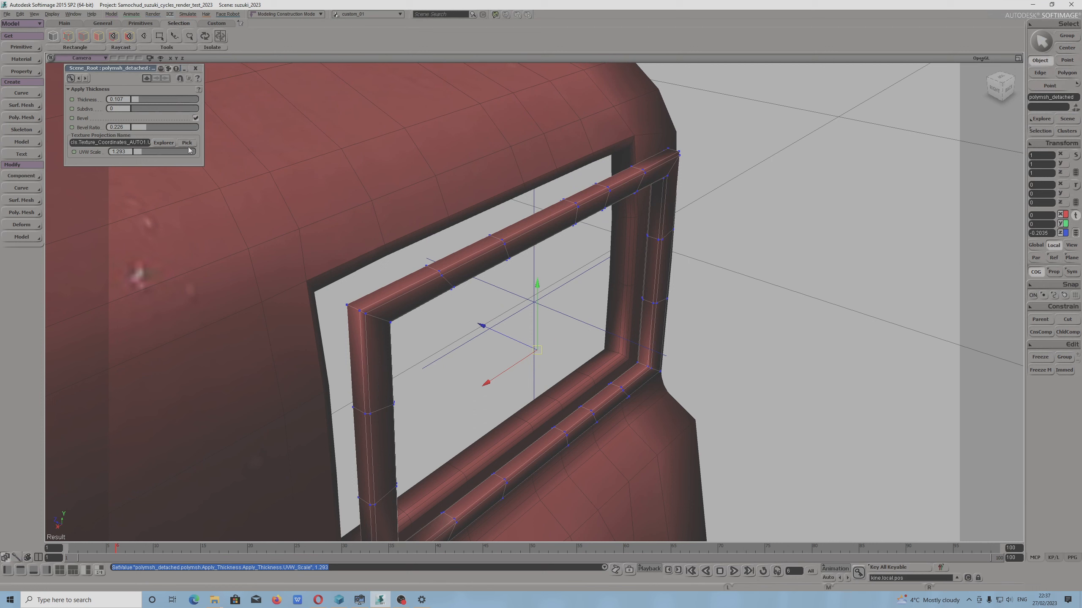
{"action": "left_click", "coordinate": [195, 118]}
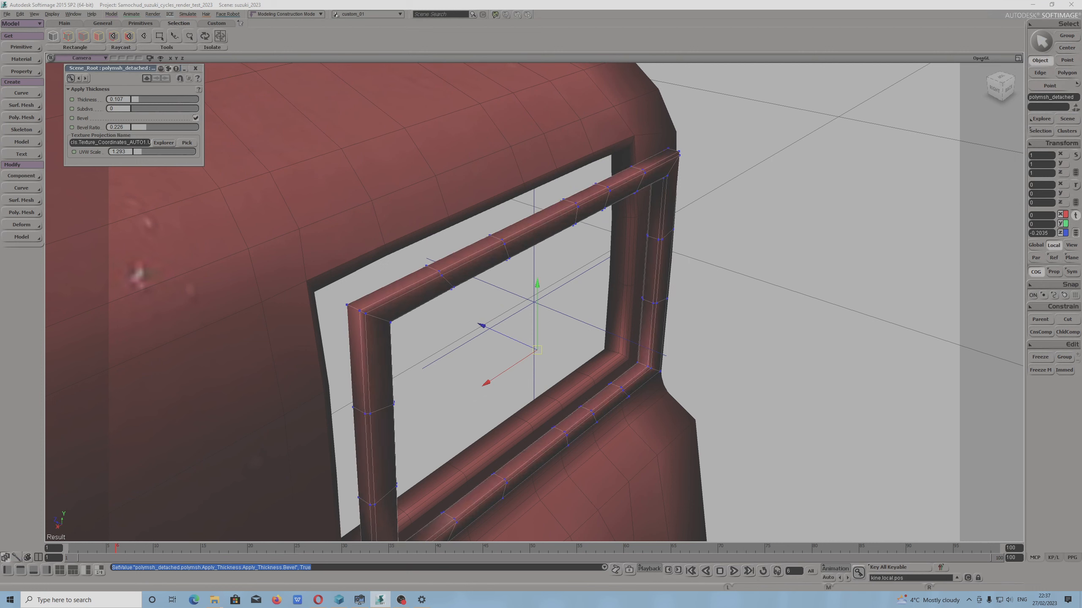
{"action": "left_click_drag", "start_coordinate": [138, 110], "coordinate": [143, 110]}
{"action": "key", "text": "s"}
{"action": "left_click_drag", "start_coordinate": [428, 358], "coordinate": [172, 183]}
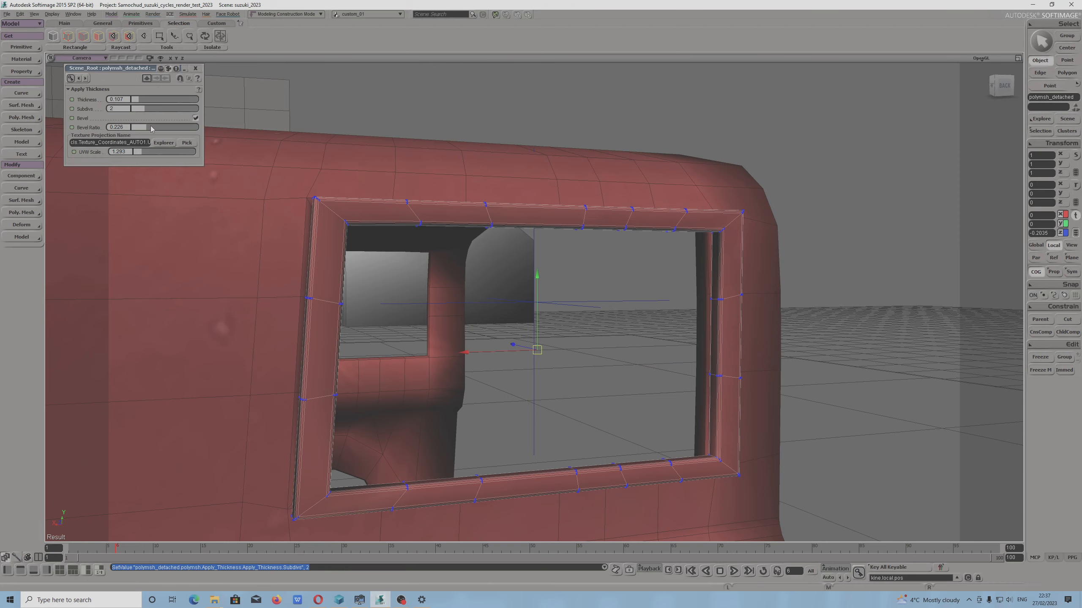
{"action": "left_click_drag", "start_coordinate": [152, 129], "coordinate": [178, 136]}
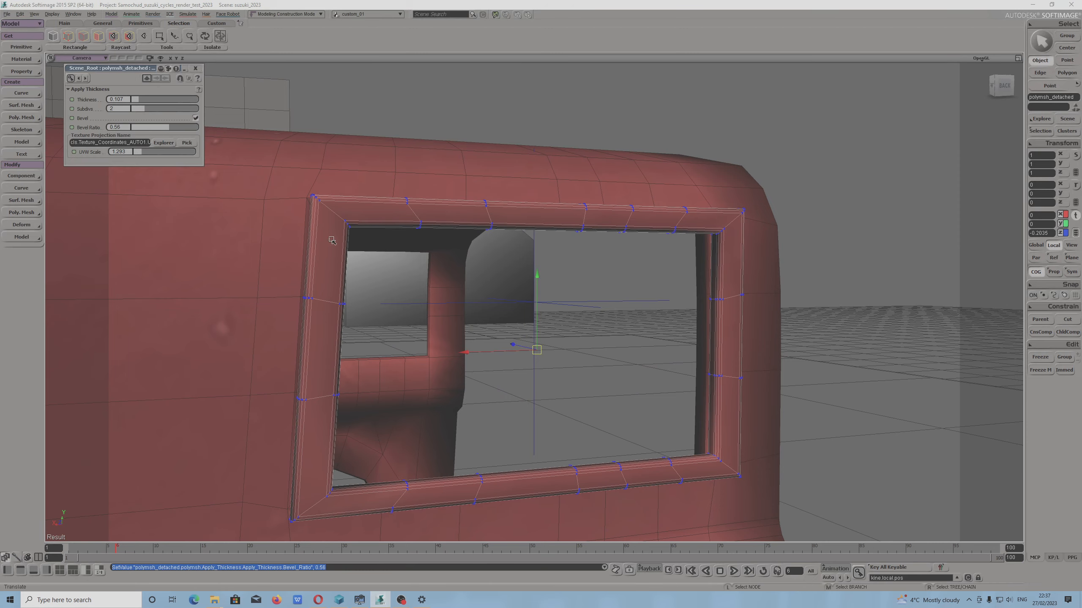
Freeze the modeling operators of the thickened window strip
{"action": "left_click_drag", "start_coordinate": [384, 234], "coordinate": [566, 311]}
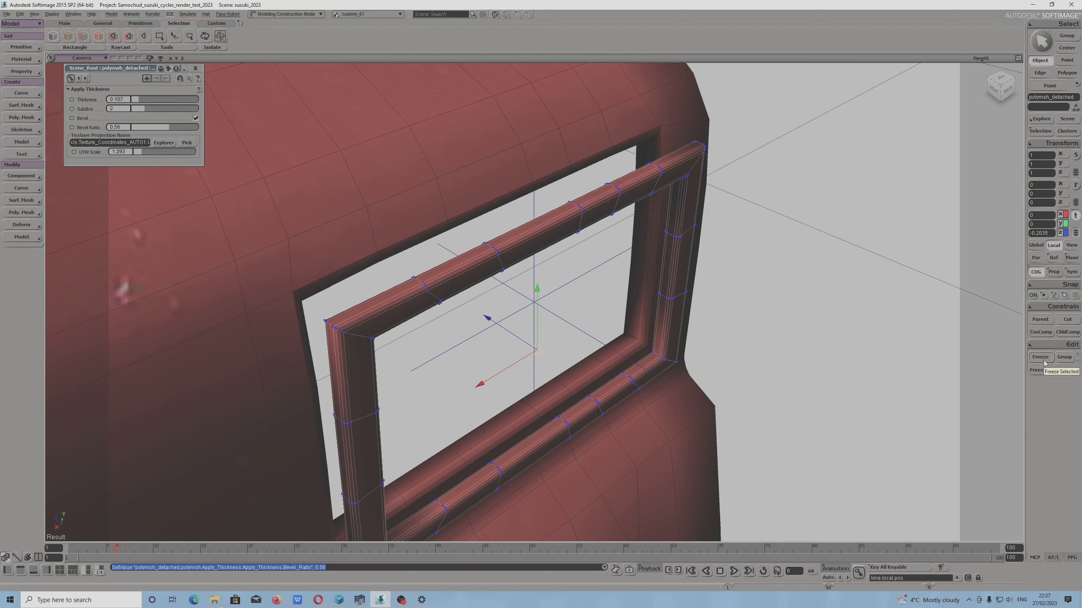
{"action": "left_click", "coordinate": [1040, 369]}
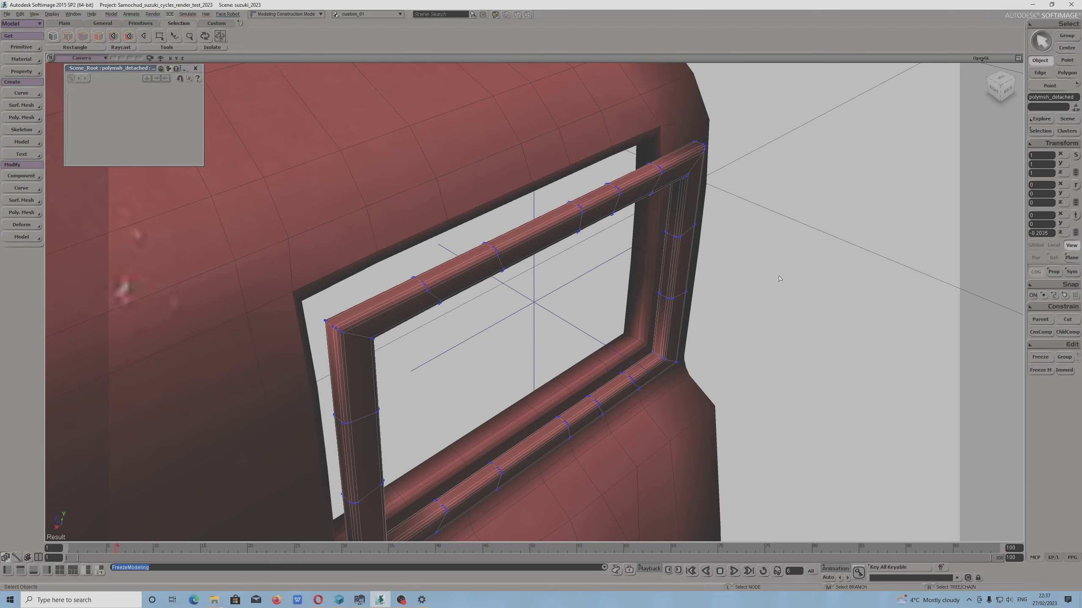
{"action": "right_click_drag", "start_coordinate": [607, 258], "coordinate": [573, 228]}
{"action": "key", "text": "x"}
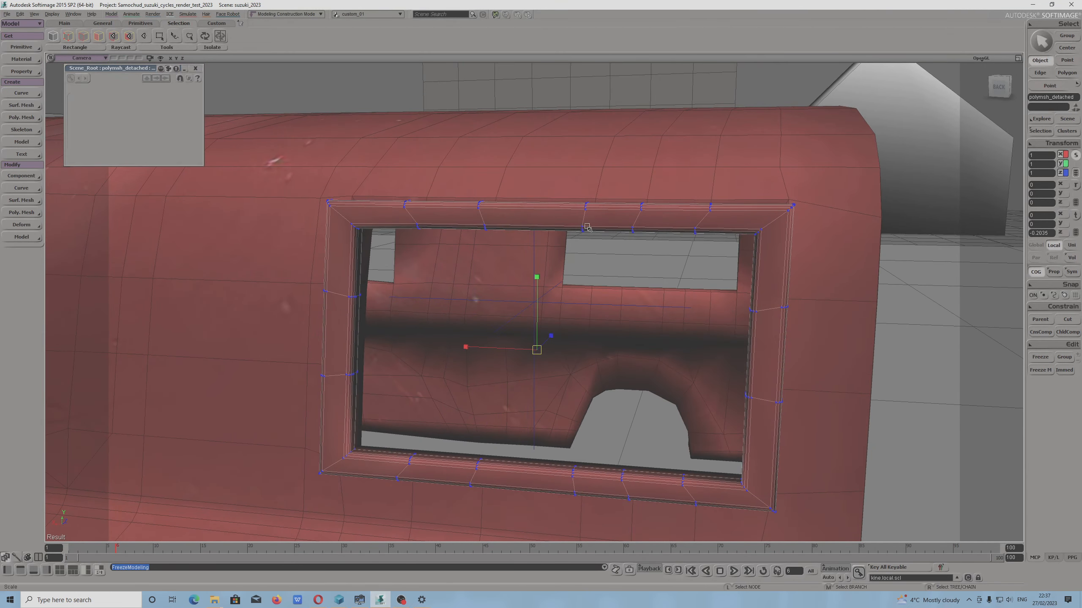
{"action": "right_click_drag", "start_coordinate": [524, 336], "coordinate": [584, 364]}
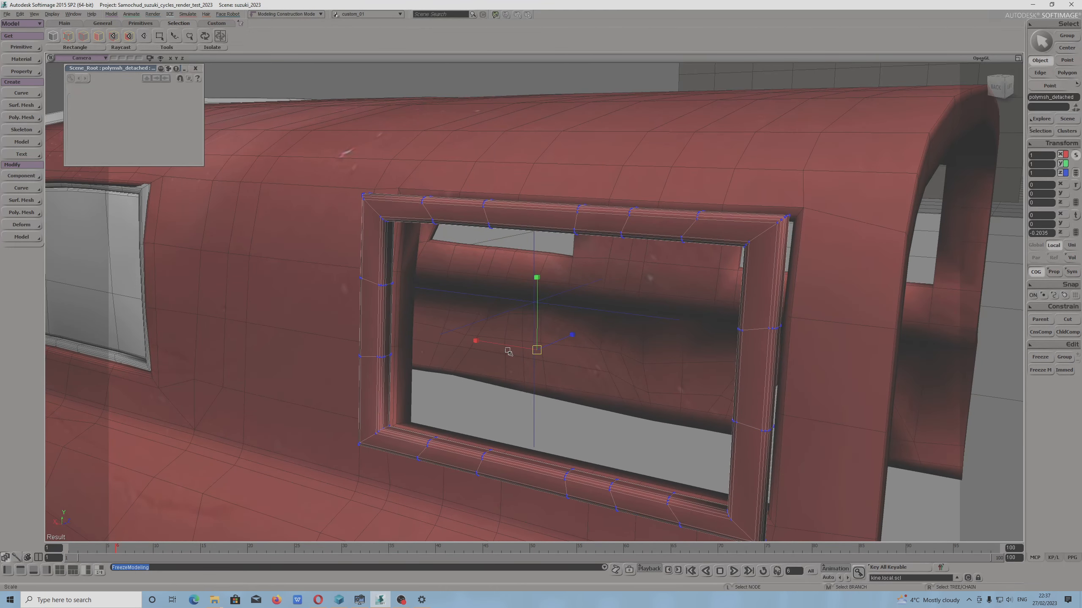
Move the window strip inward so that it sits in the rear side window opening
{"action": "key", "text": "v"}
{"action": "left_click_drag", "start_coordinate": [557, 344], "coordinate": [580, 320]}
{"action": "key", "text": "s"}
{"action": "left_click_drag", "start_coordinate": [510, 385], "coordinate": [573, 410]}
{"action": "key", "text": "v"}
{"action": "left_click_drag", "start_coordinate": [546, 331], "coordinate": [542, 330]}
Rotate the window strip about 1.95 degrees around the global X axis to match the slope of the body side
{"action": "key", "text": "c"}
{"action": "left_click_drag", "start_coordinate": [608, 310], "coordinate": [443, 367]}
{"action": "key", "text": "s"}
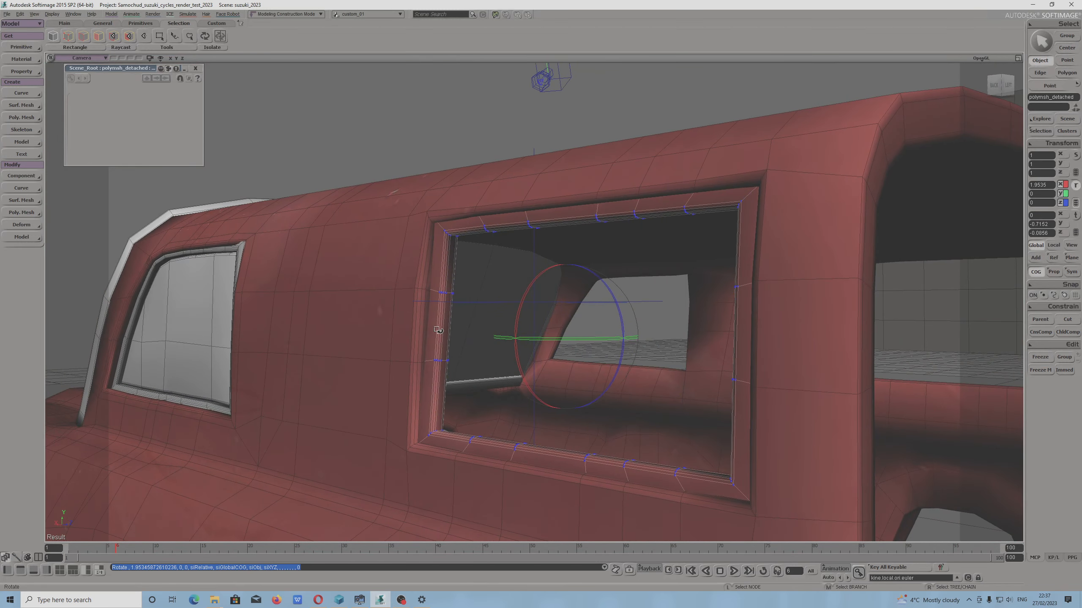
{"action": "key", "text": "s"}
{"action": "middle_click_drag", "start_coordinate": [438, 330], "coordinate": [429, 321]}
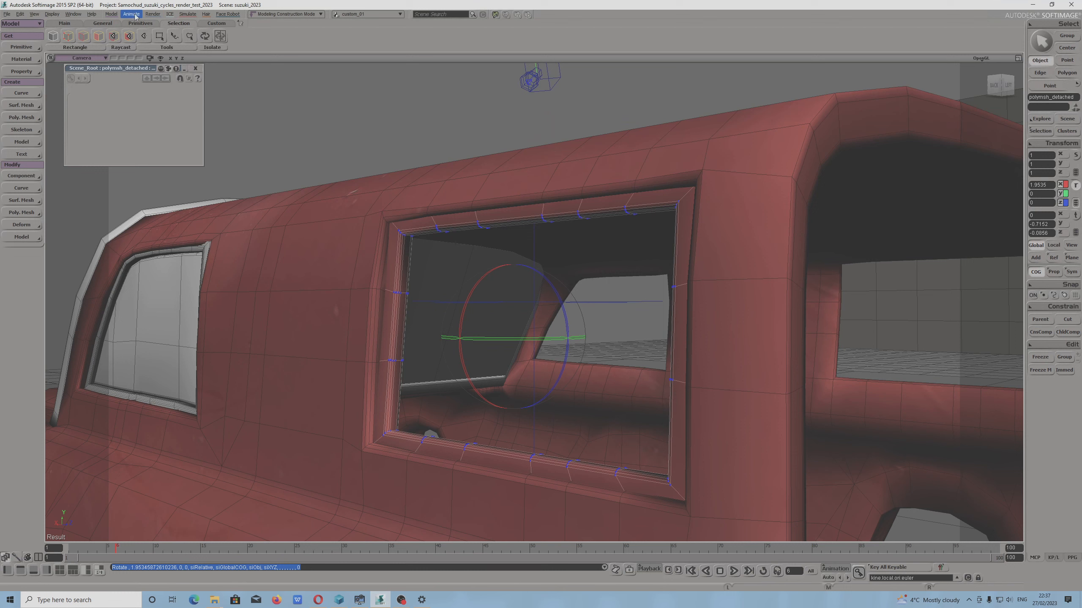
Open the Material Manager and set the shaderball renderer preference to Cycles Renderer
{"action": "left_click", "coordinate": [152, 13]}
{"action": "left_click", "coordinate": [170, 87]}
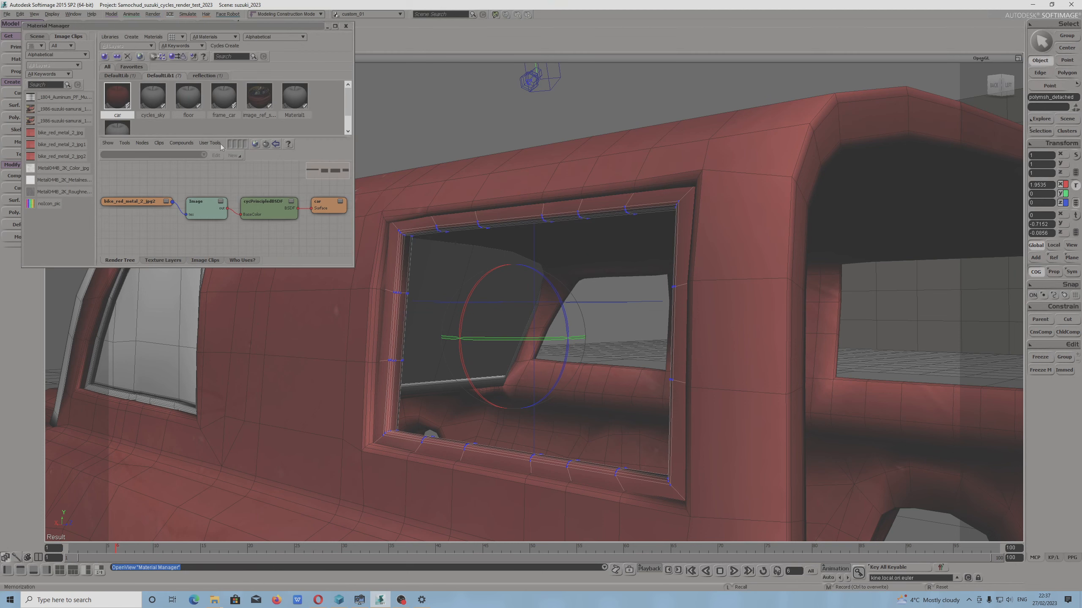
{"action": "left_click", "coordinate": [10, 15]}
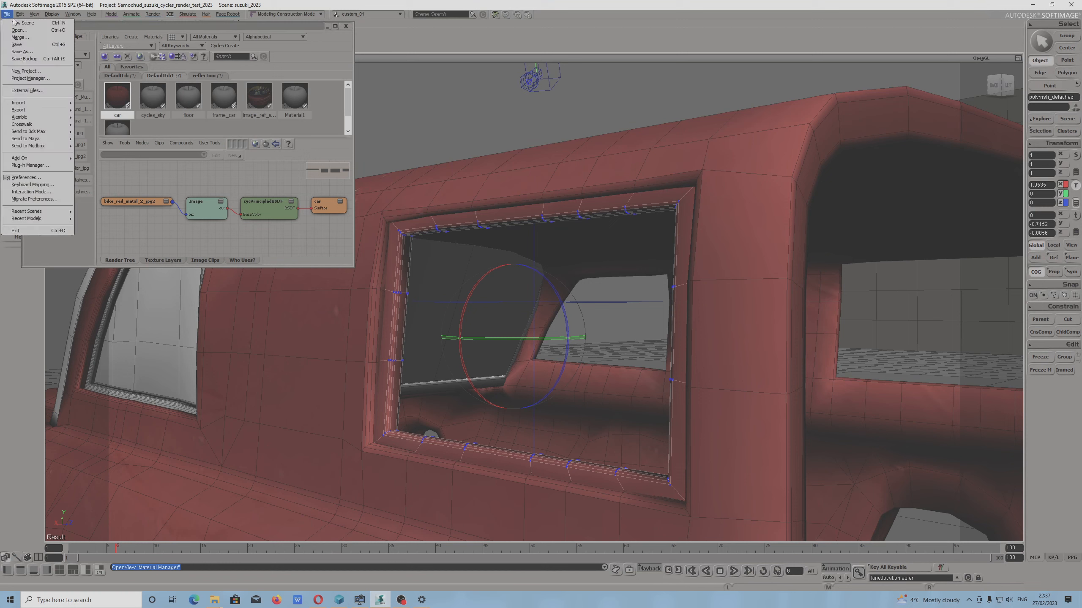
{"action": "left_click", "coordinate": [38, 179]}
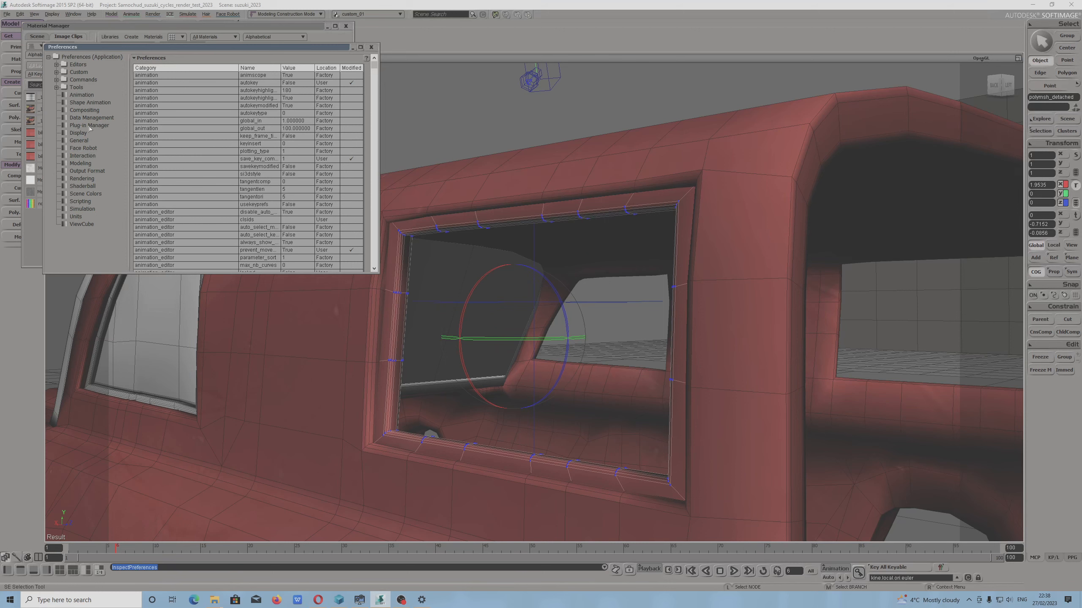
{"action": "left_click", "coordinate": [98, 188]}
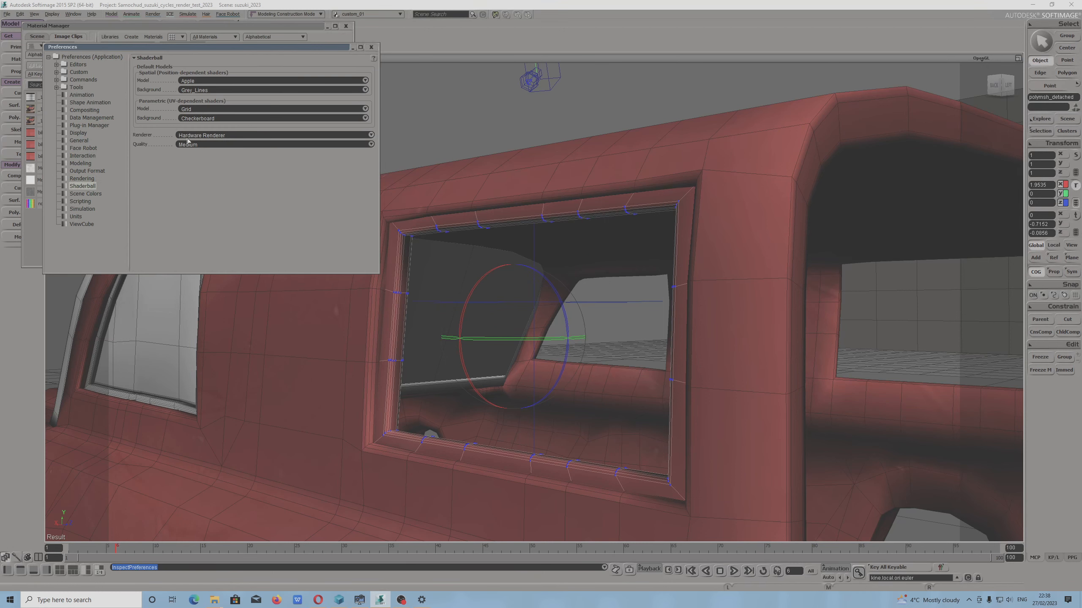
{"action": "left_click", "coordinate": [203, 136]}
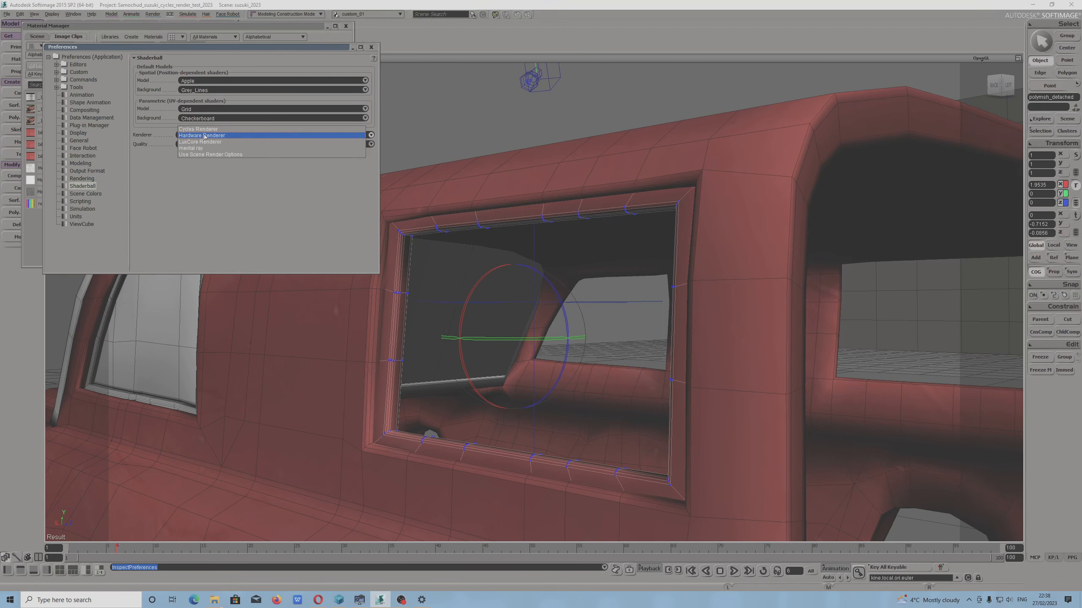
{"action": "left_click", "coordinate": [205, 129]}
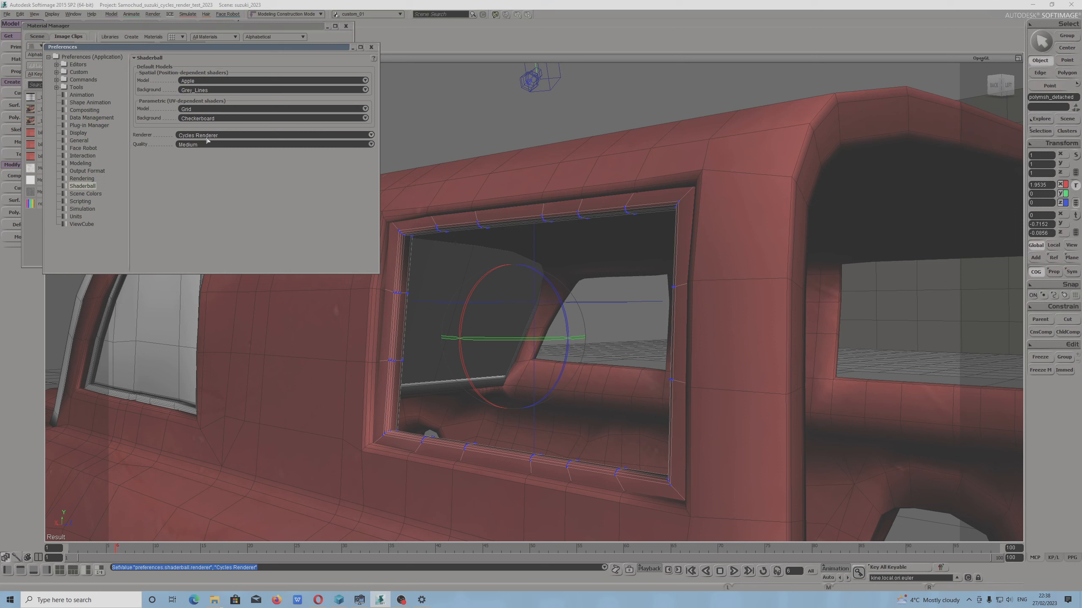
{"action": "left_click", "coordinate": [207, 135]}
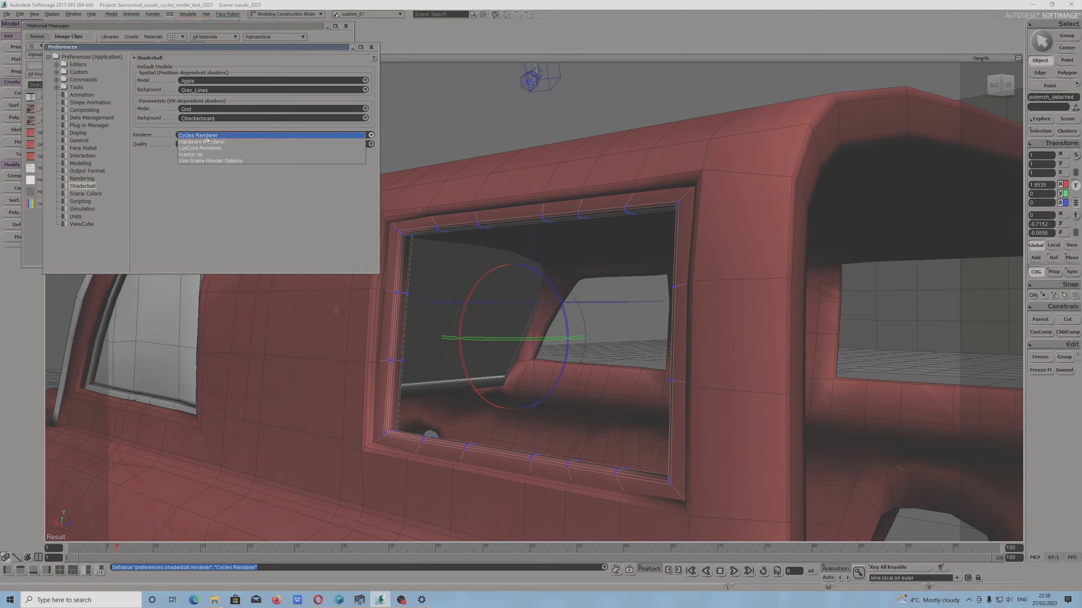
{"action": "left_click", "coordinate": [235, 136]}
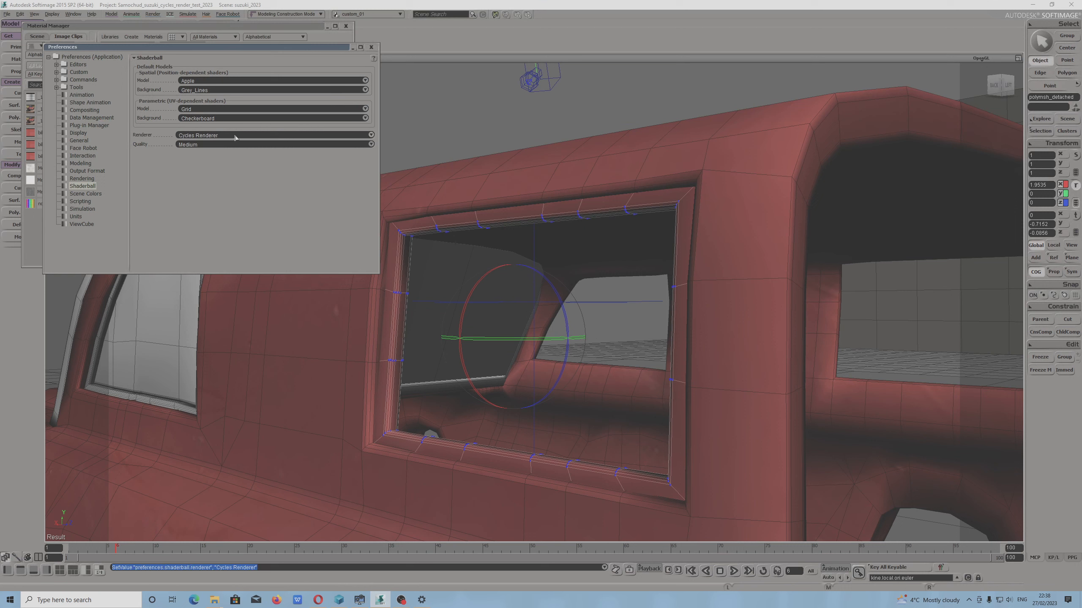
{"action": "left_click", "coordinate": [372, 48]}
Assign the frame_car material to the window strip and close the Material Manager
{"action": "left_click", "coordinate": [225, 107]}
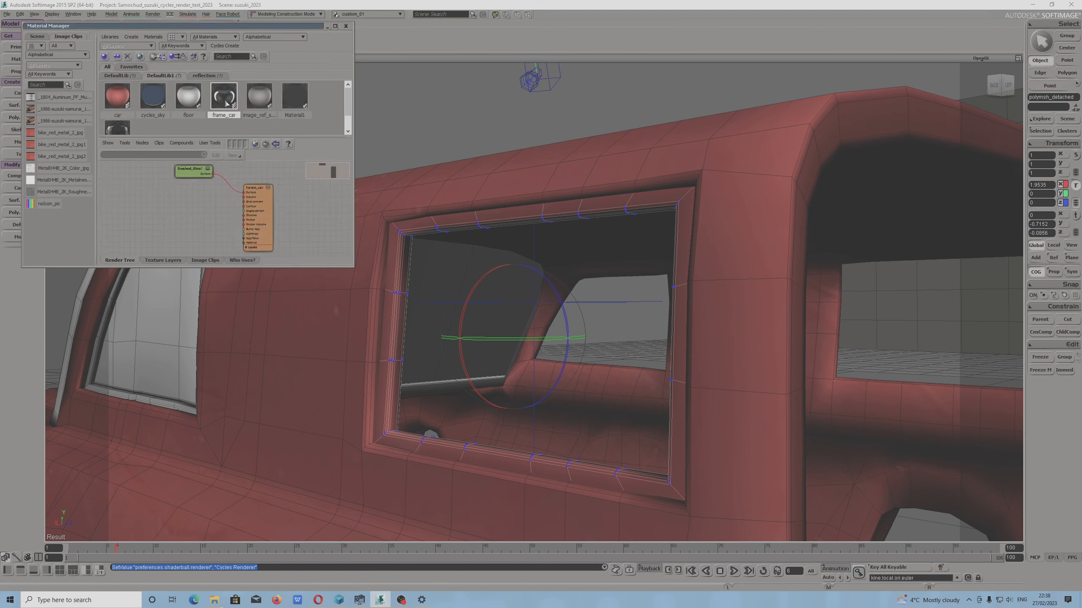
{"action": "left_click", "coordinate": [177, 57]}
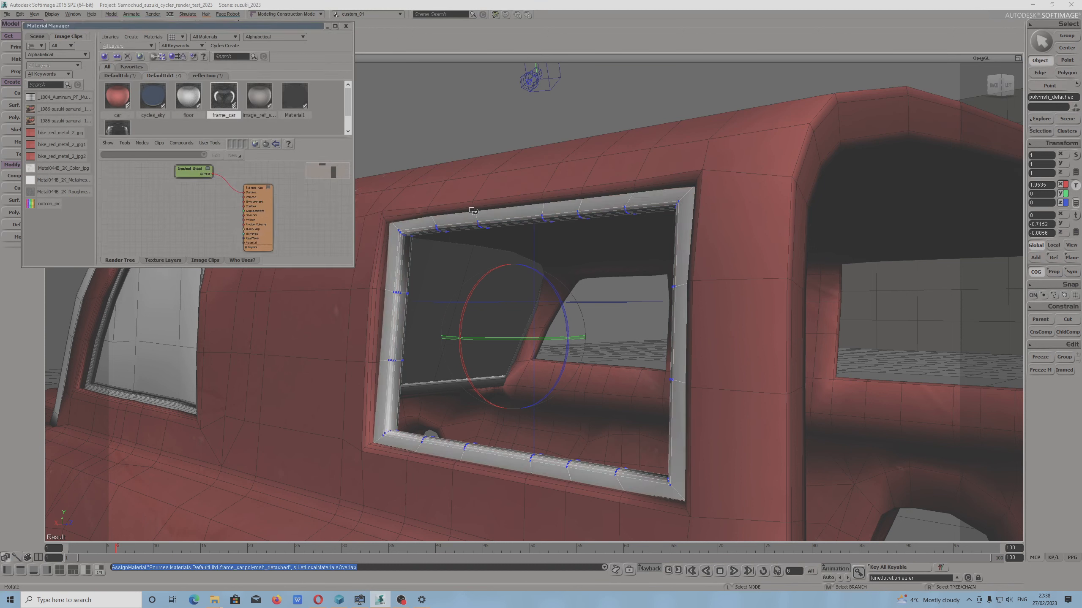
{"action": "left_click", "coordinate": [200, 3]}
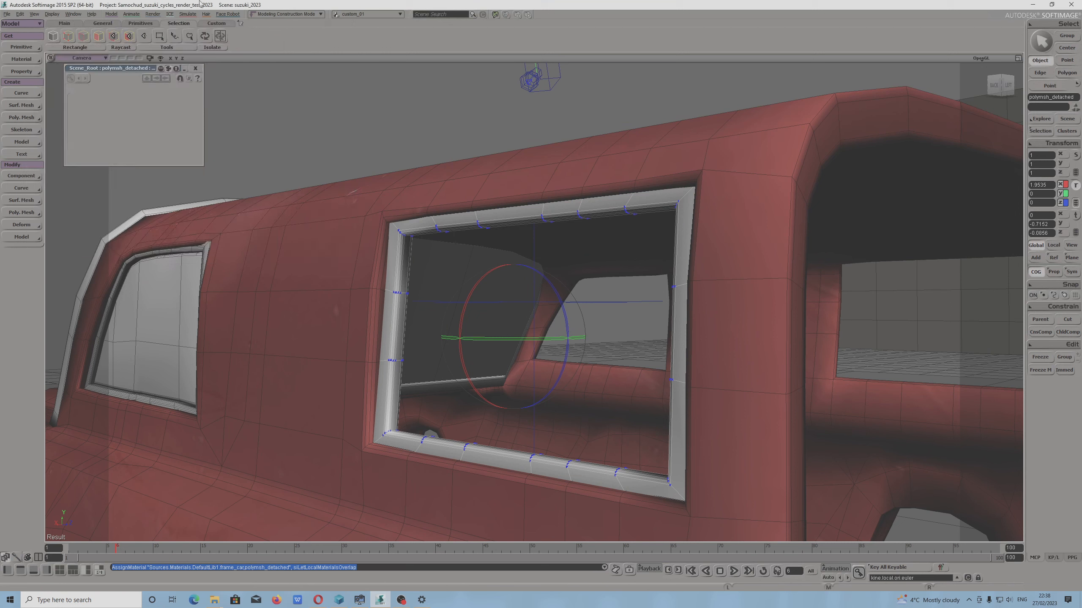
Bring up the render commands for the scene
{"action": "left_click", "coordinate": [153, 14]}
{"action": "mouse_move", "coordinate": [168, 139]}
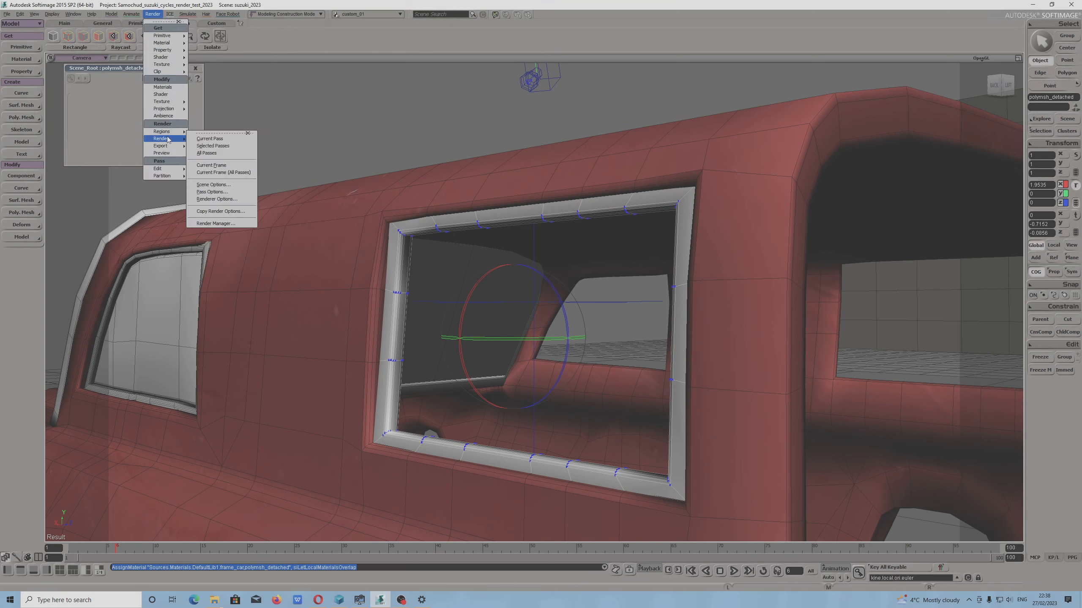